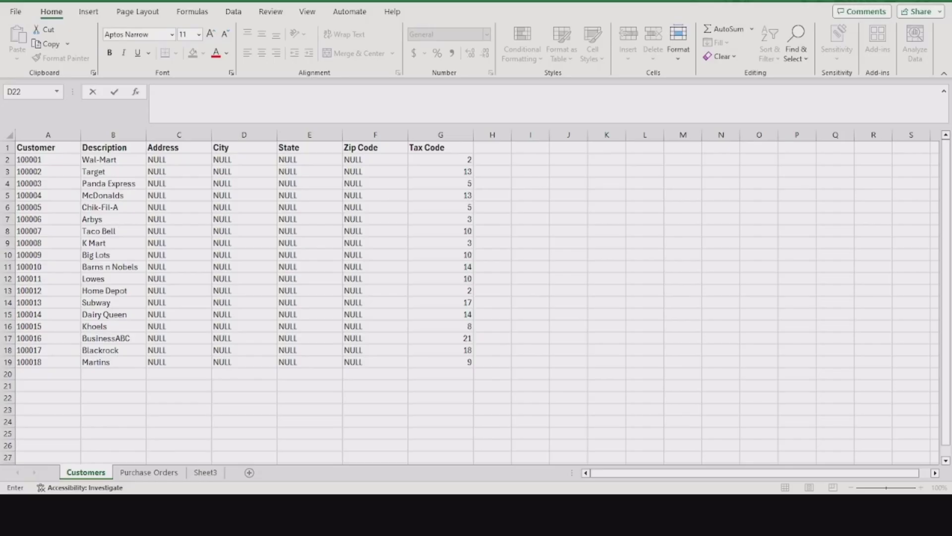
# On the Customers sheet, select the customer data A1:G19.
pyautogui.click(567, 222)
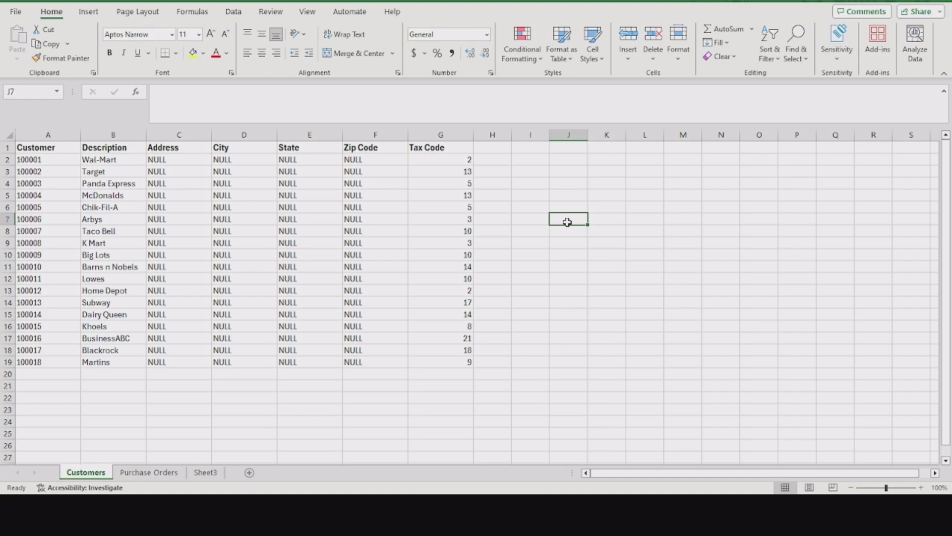
pyautogui.click(573, 207)
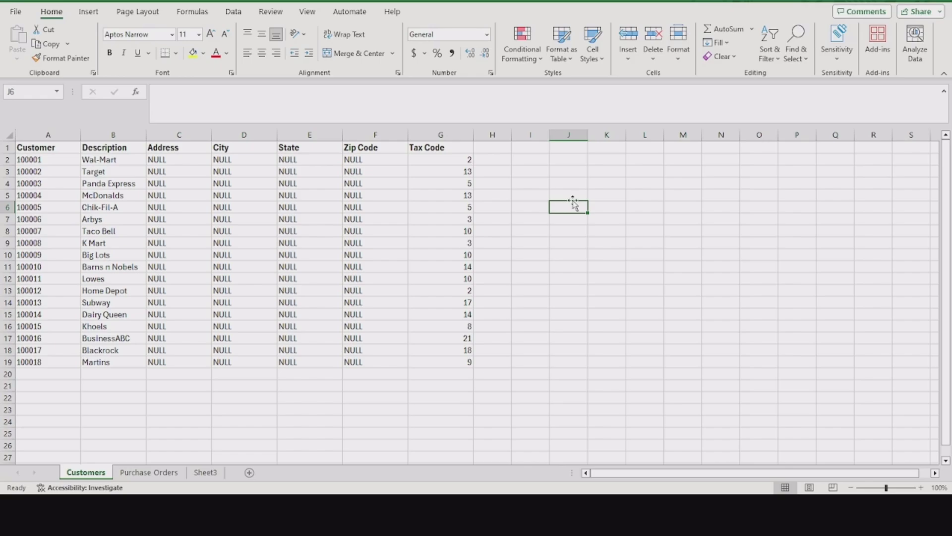
pyautogui.click(573, 195)
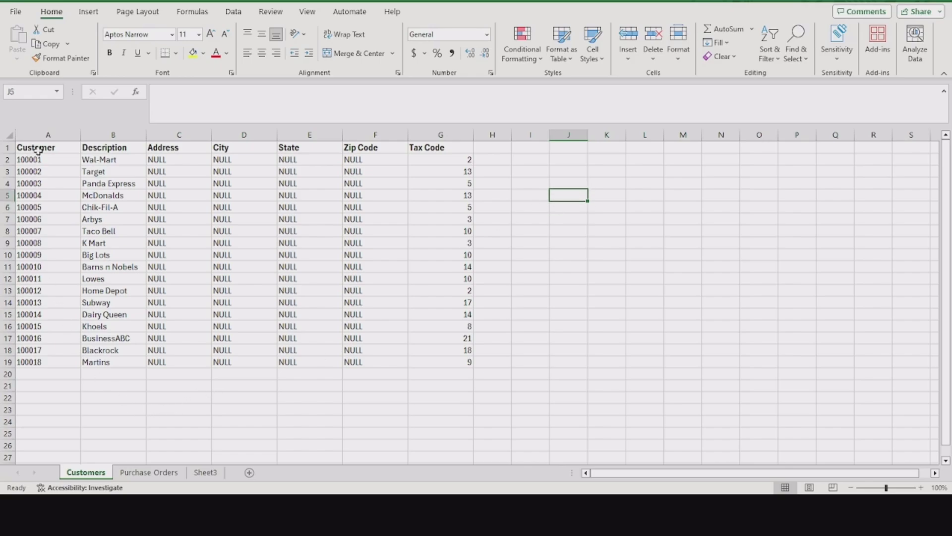
pyautogui.moveTo(36, 148); pyautogui.dragTo(431, 351)
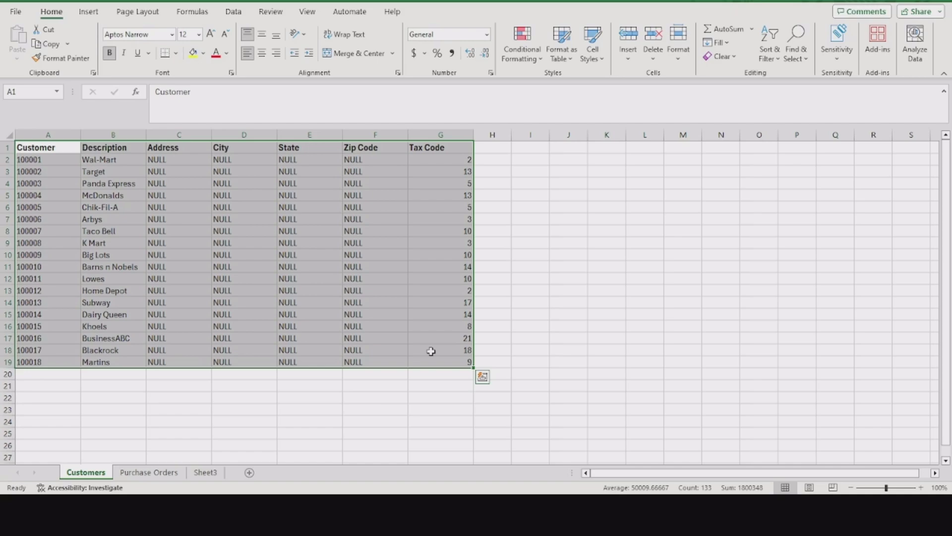
pyautogui.click(70, 147)
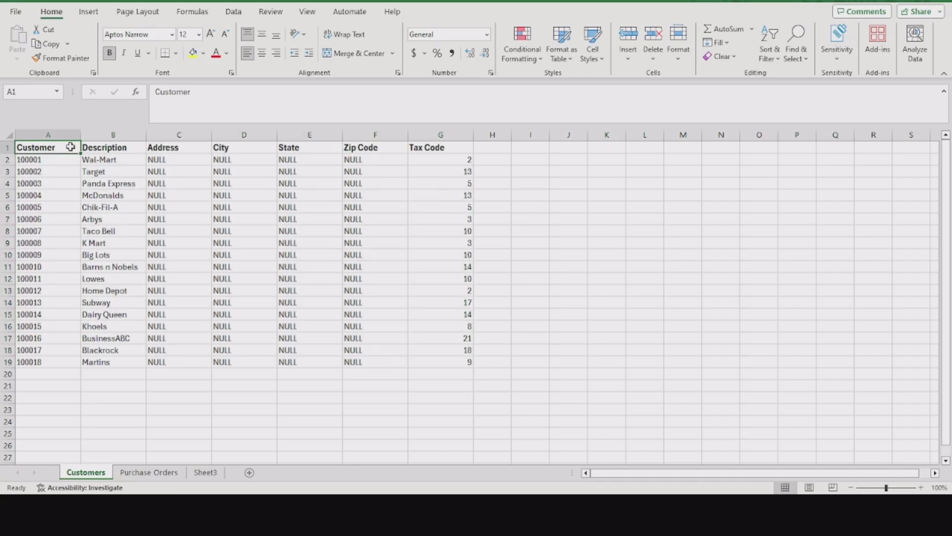
pyautogui.moveTo(70, 146); pyautogui.dragTo(446, 362)
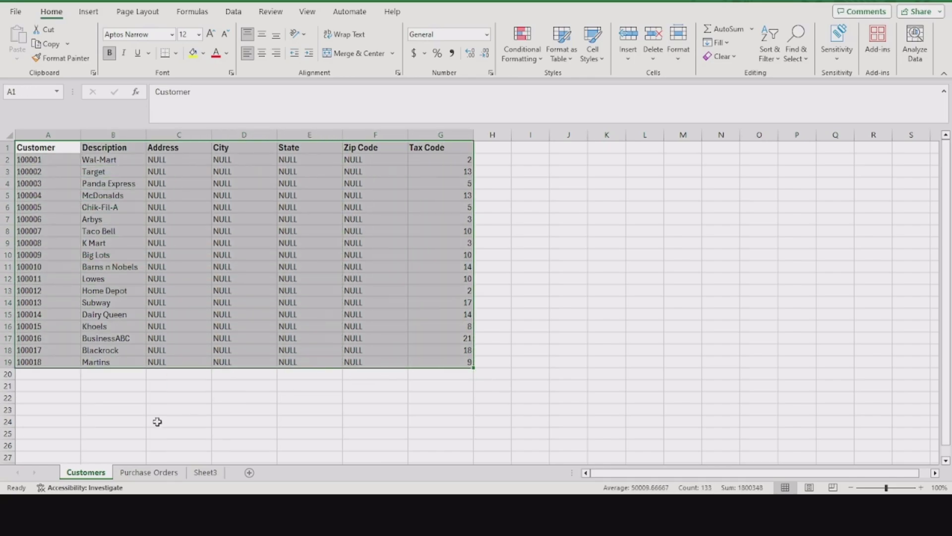
# Compare the Purchase Orders table with the Customers IDs, ending on the first order's customer ID.
pyautogui.click(160, 473)
pyautogui.moveTo(42, 148); pyautogui.dragTo(697, 363)
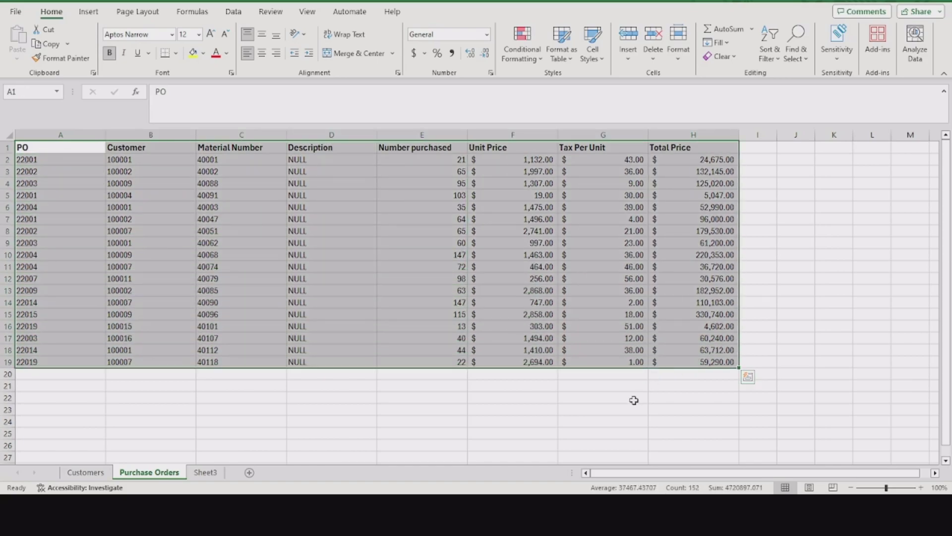
pyautogui.click(633, 400)
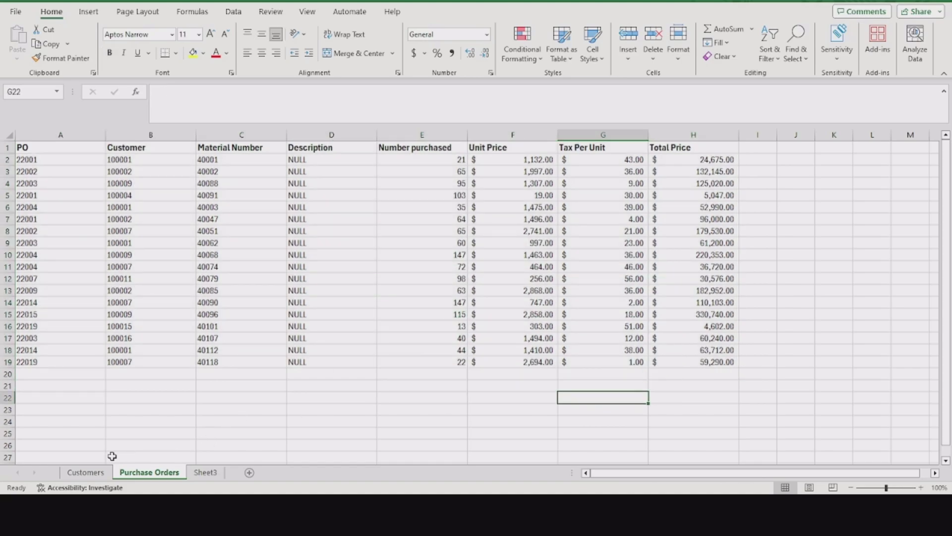
pyautogui.click(89, 473)
pyautogui.click(60, 342)
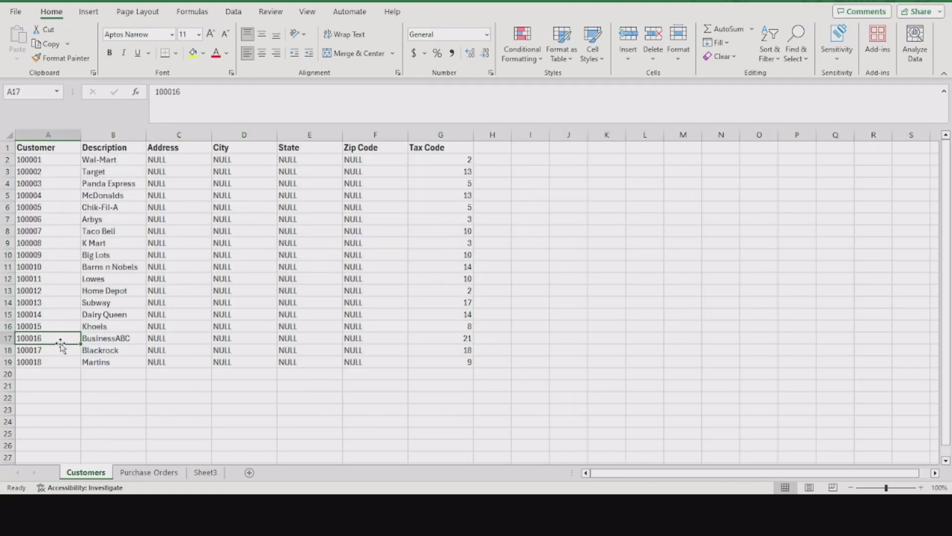
pyautogui.click(34, 159)
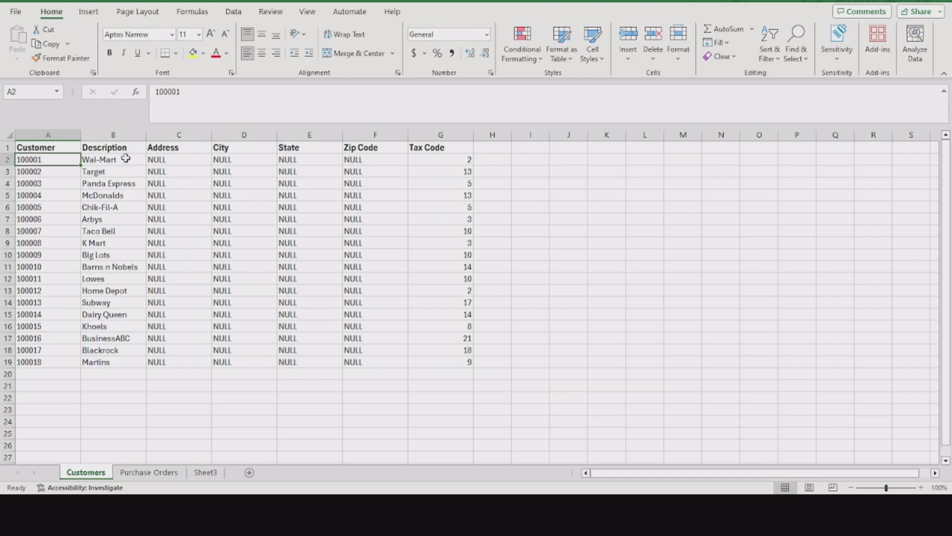
pyautogui.click(141, 475)
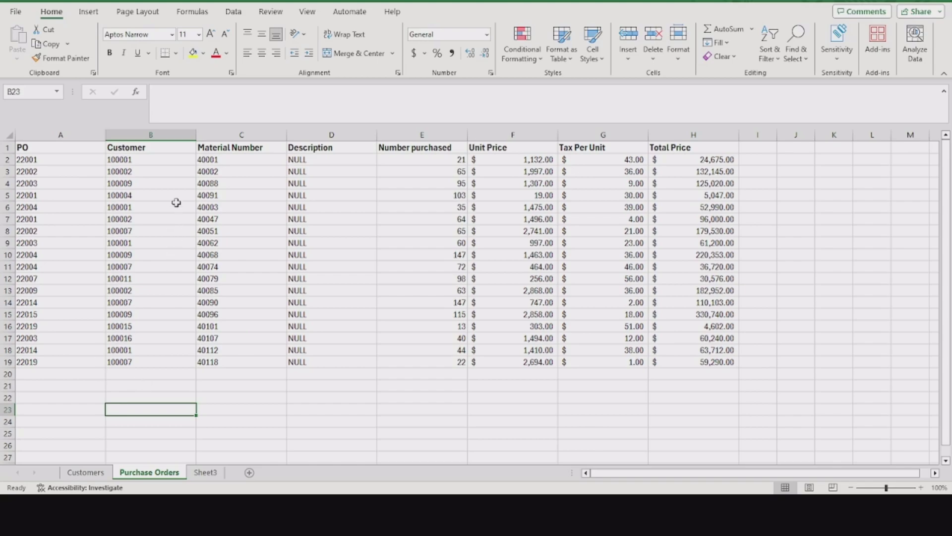
pyautogui.click(166, 160)
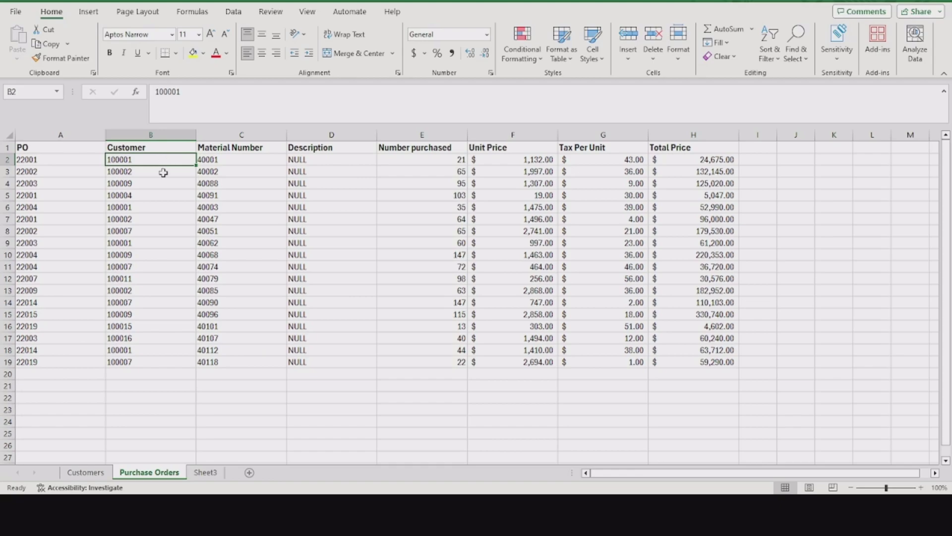
# On Sheet3, delete the old count in B3 and check the customer IDs in A3:A20.
pyautogui.click(206, 472)
pyautogui.click(136, 178)
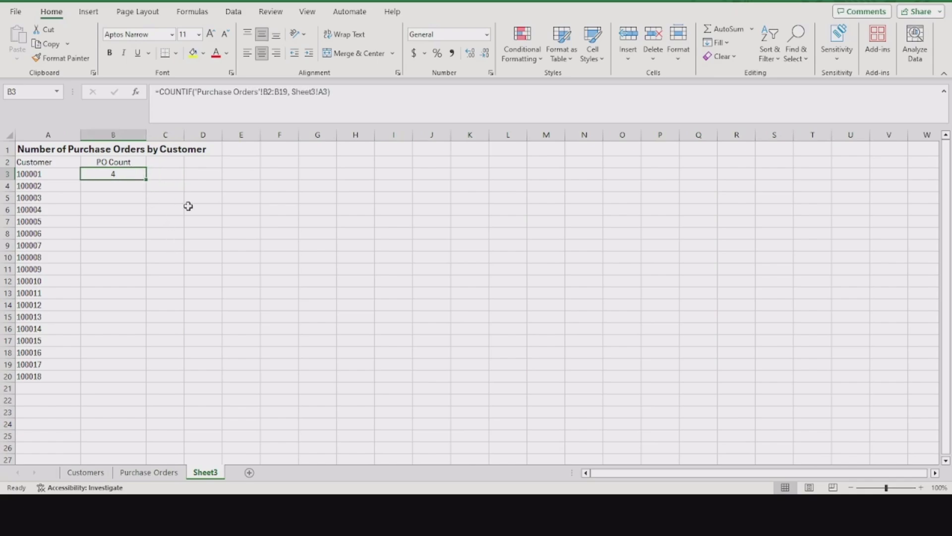
pyautogui.press('Delete')
pyautogui.click(149, 174)
pyautogui.click(143, 173)
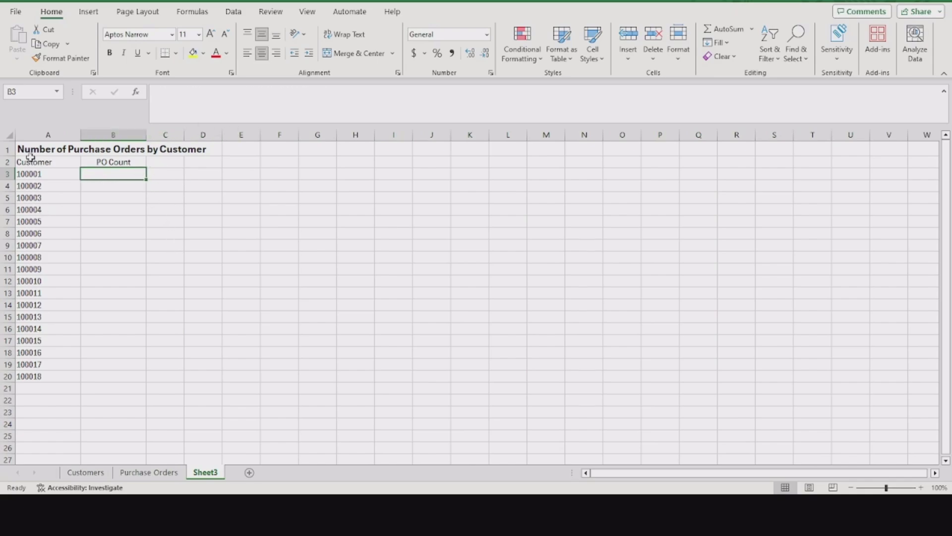
pyautogui.moveTo(59, 176); pyautogui.dragTo(64, 381)
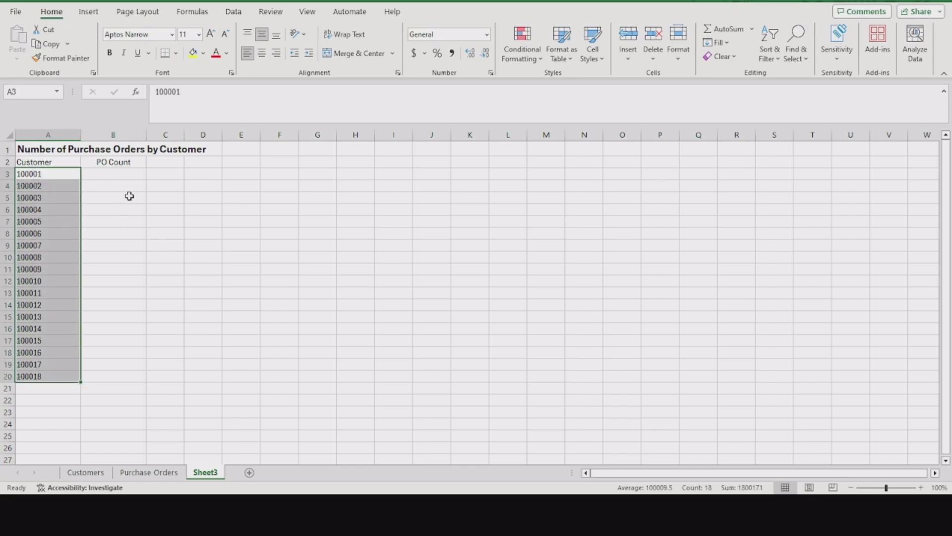
pyautogui.click(139, 172)
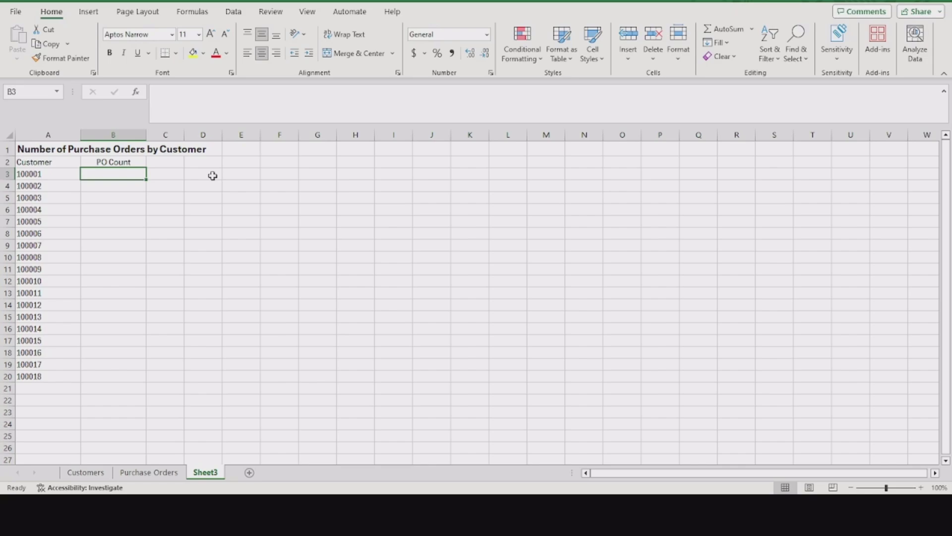
# Enter =COUNTIF('Purchase Orders'!B2:B19,Sheet3!A3) in B3, returning 4 for customer 100001.
pyautogui.write('=')
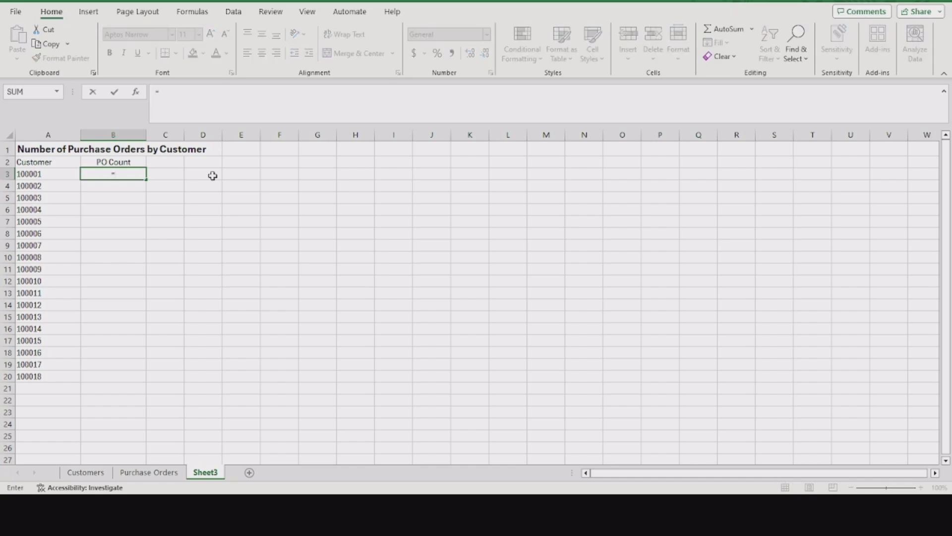
pyautogui.write('countif')
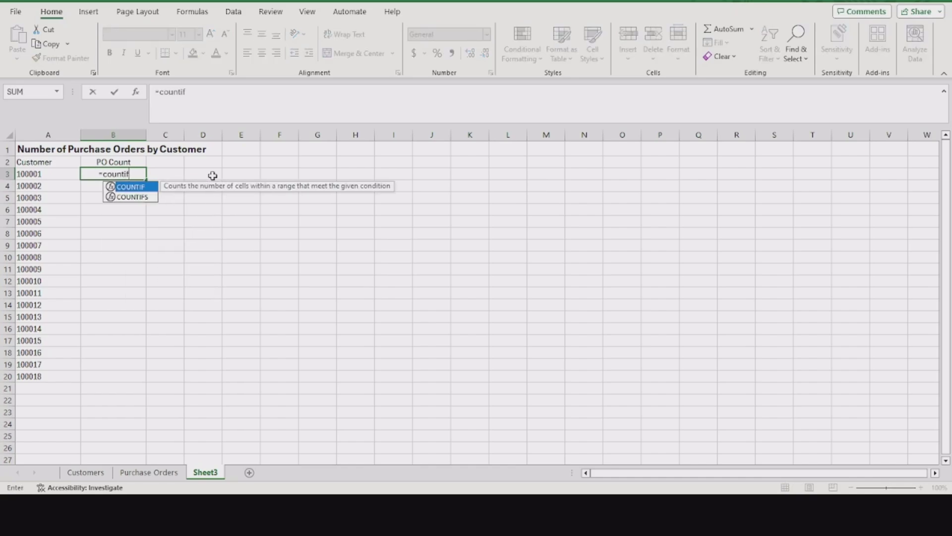
pyautogui.press('Tab')
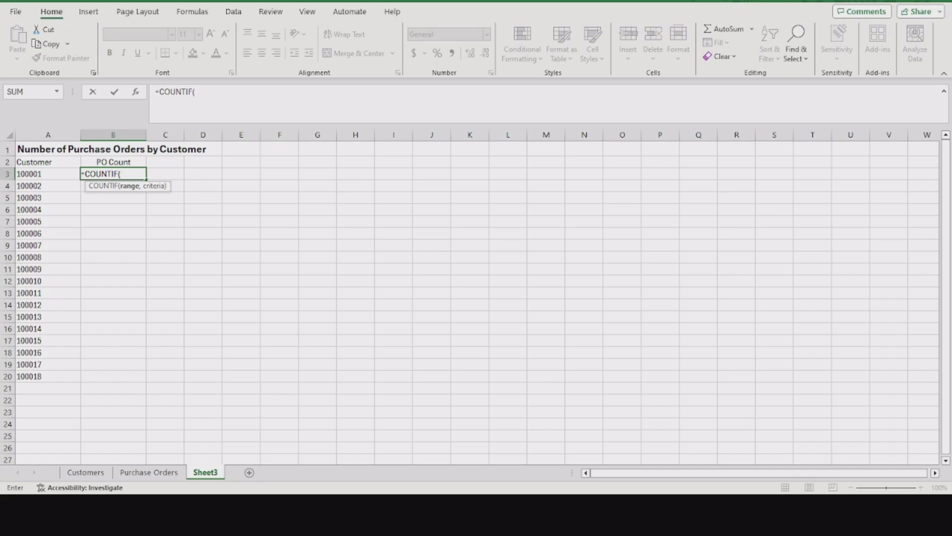
pyautogui.click(149, 472)
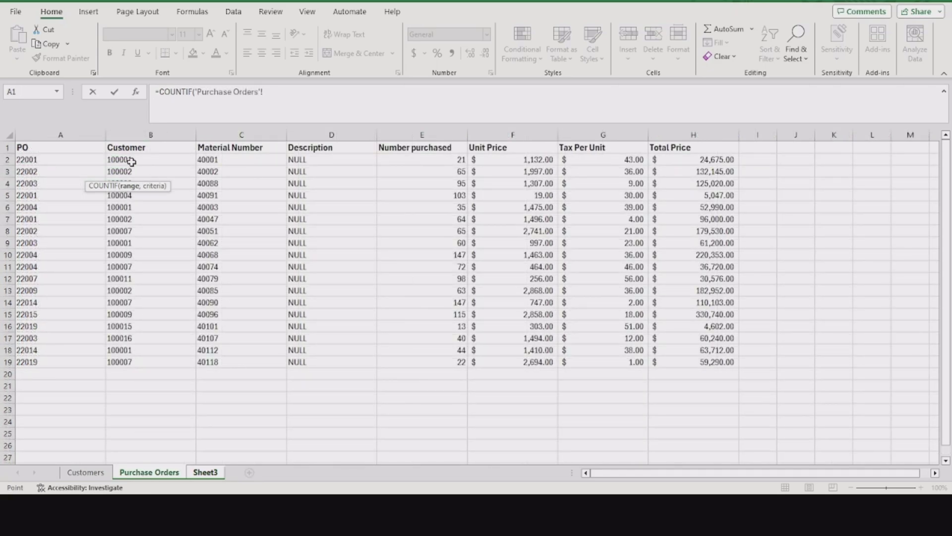
pyautogui.moveTo(124, 160); pyautogui.dragTo(133, 362)
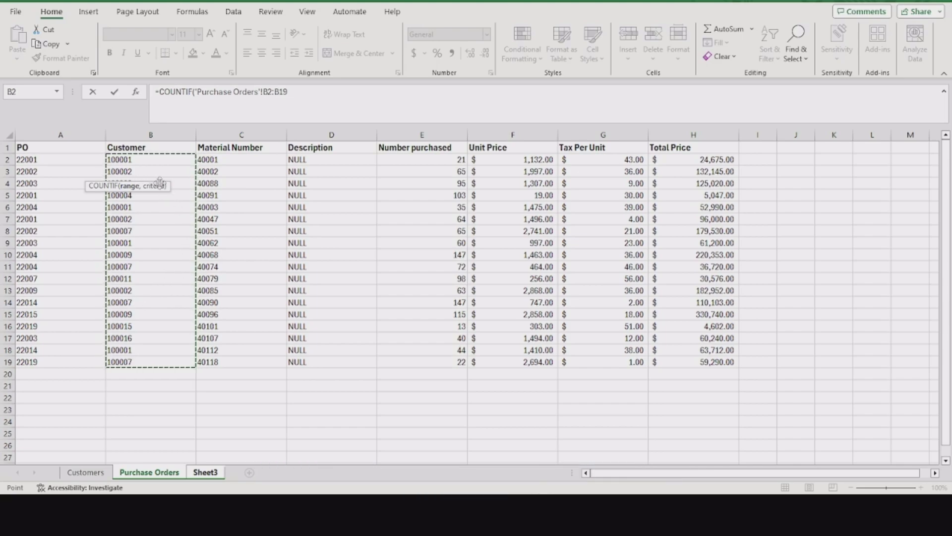
pyautogui.click(294, 93)
pyautogui.write(',')
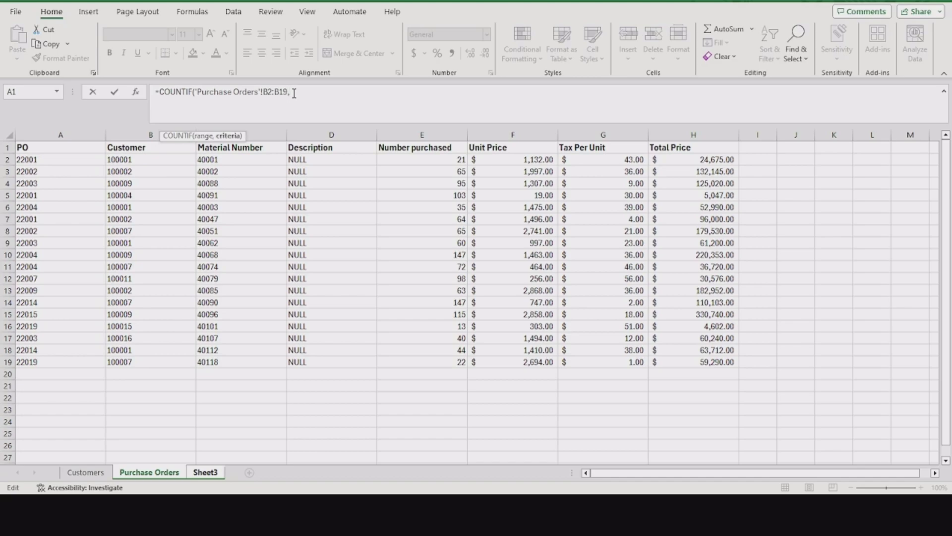
pyautogui.click(207, 473)
pyautogui.click(58, 172)
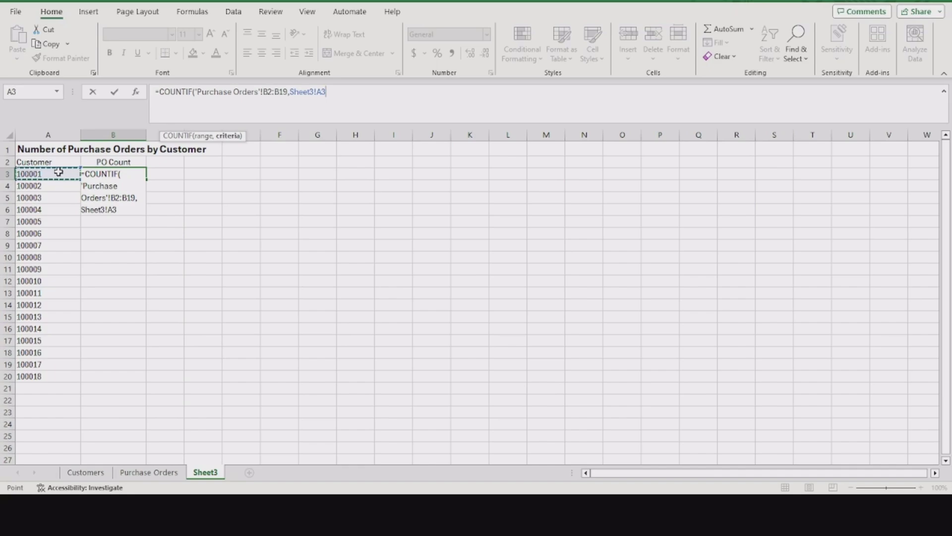
pyautogui.write(')')
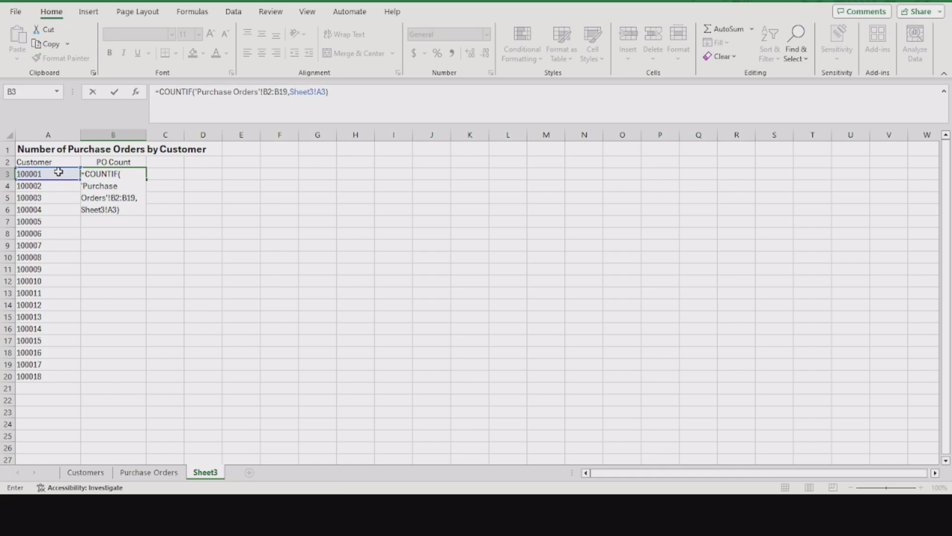
pyautogui.press('Return')
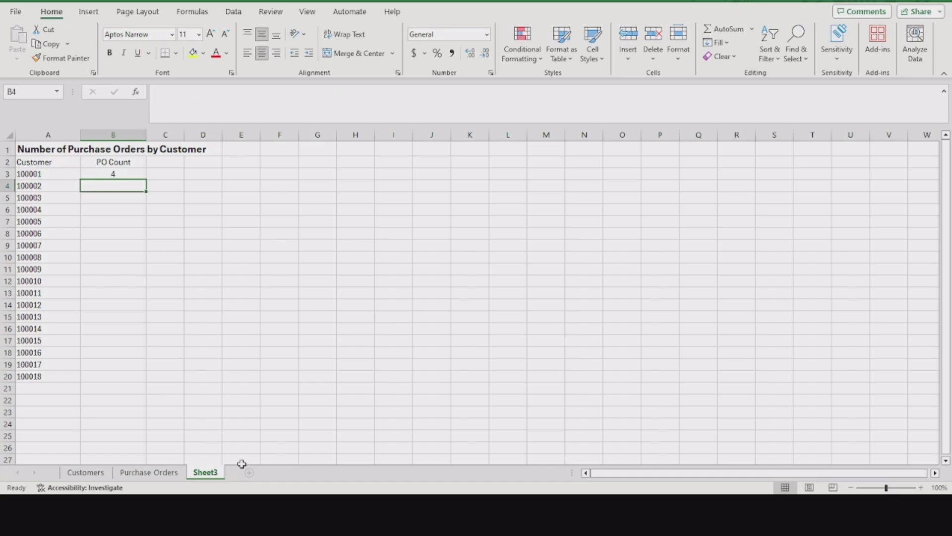
# Apply an Equal To 100001 light red highlight rule to Purchase Orders B2:B19.
pyautogui.click(161, 474)
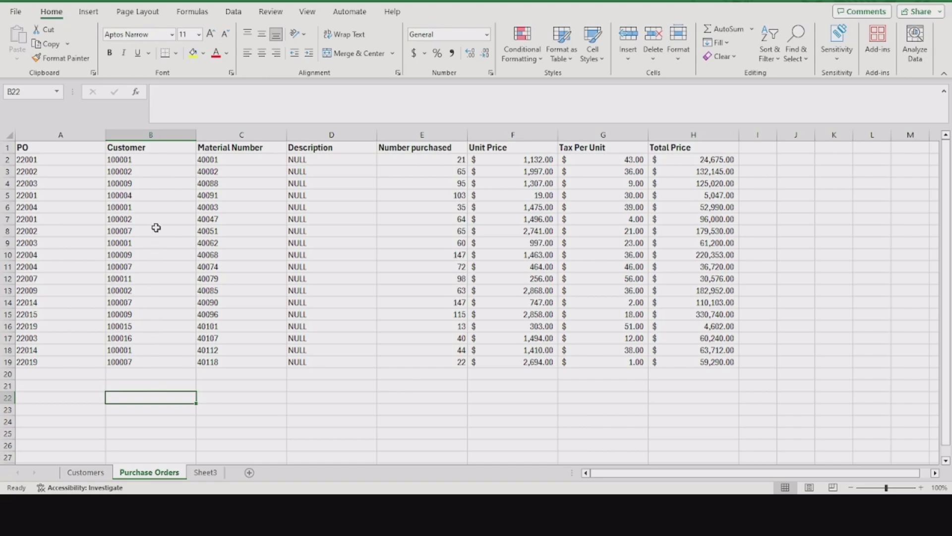
pyautogui.click(159, 165)
pyautogui.moveTo(158, 165); pyautogui.dragTo(148, 356)
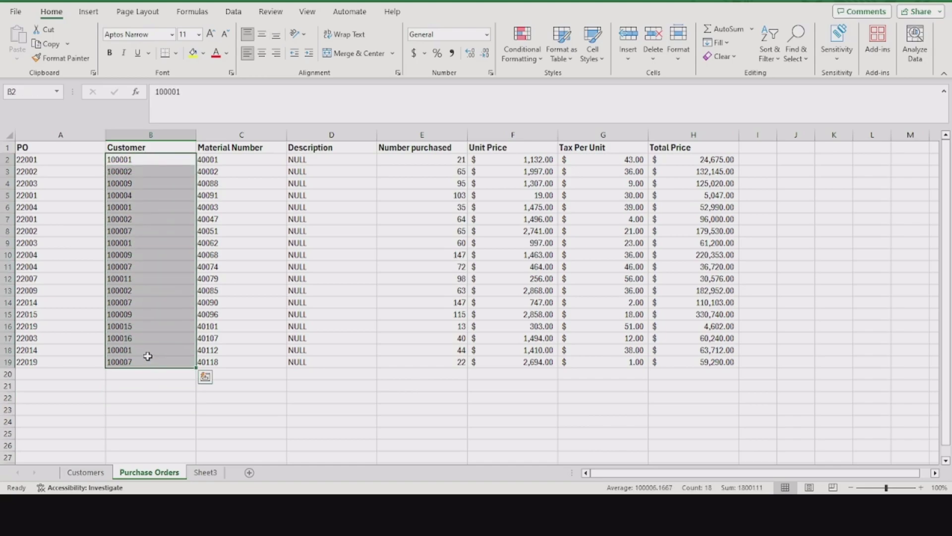
pyautogui.click(523, 49)
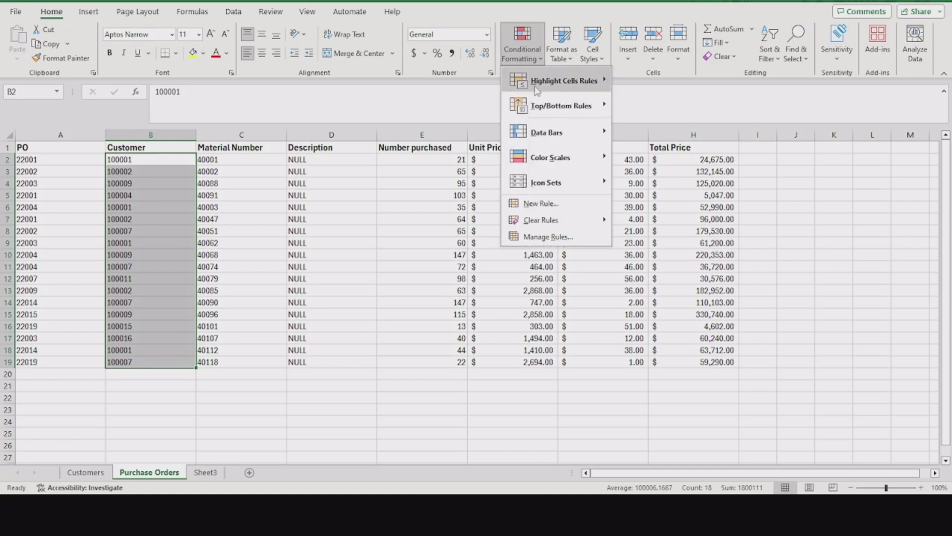
pyautogui.moveTo(536, 91)
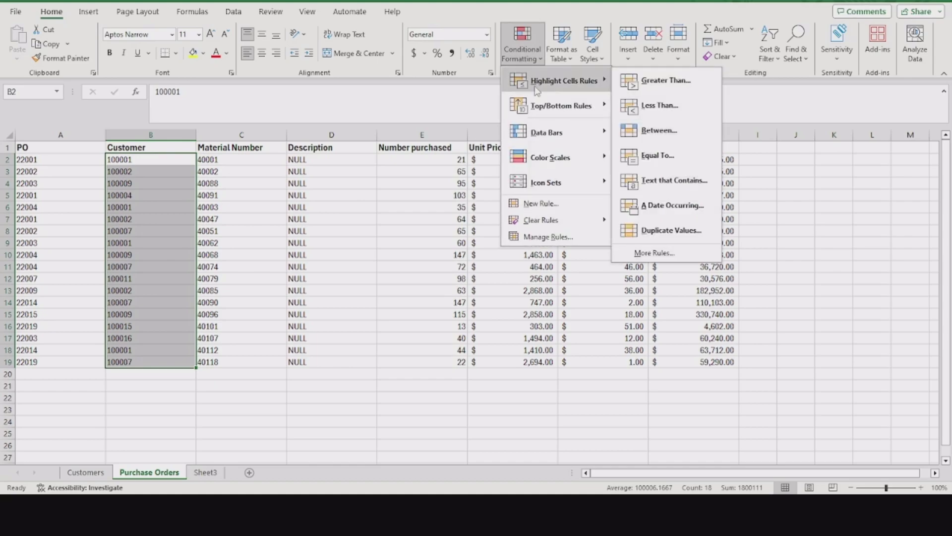
pyautogui.click(692, 165)
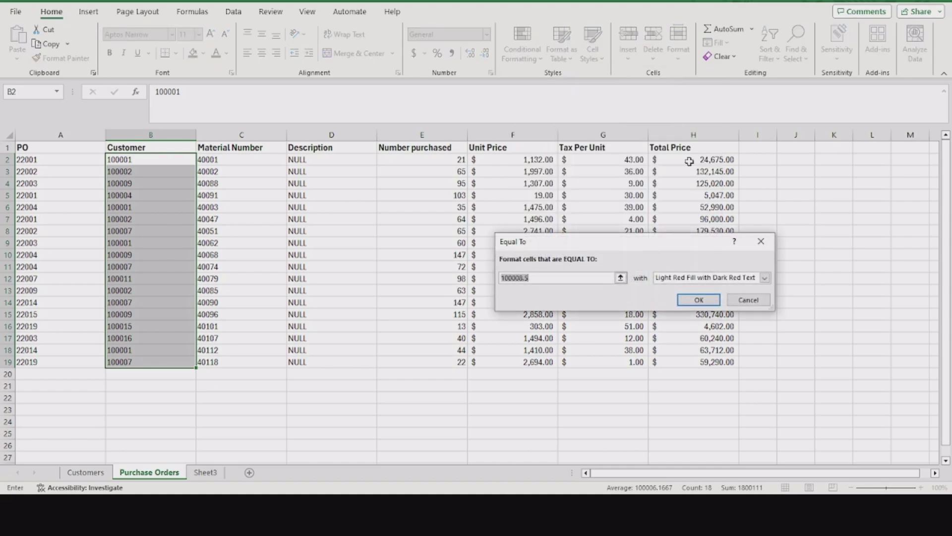
pyautogui.write('100001')
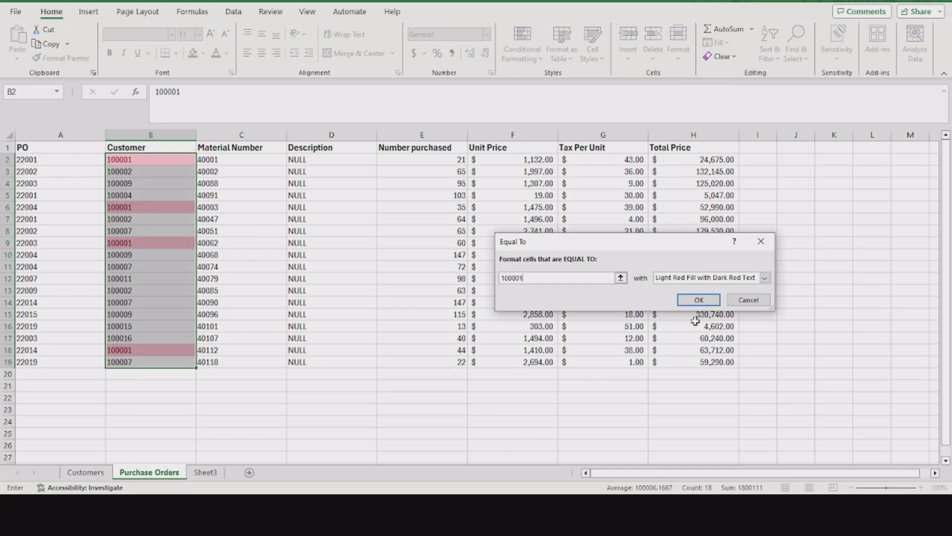
pyautogui.click(698, 299)
# Check the highlighted 100001 entries, then go back to B3 on Sheet3.
pyautogui.click(159, 408)
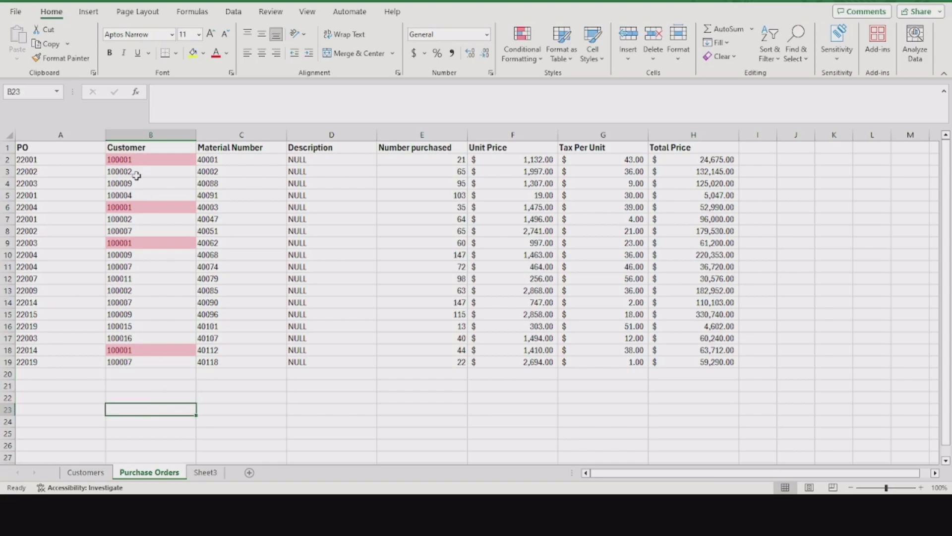
pyautogui.moveTo(130, 160); pyautogui.dragTo(131, 362)
pyautogui.click(132, 373)
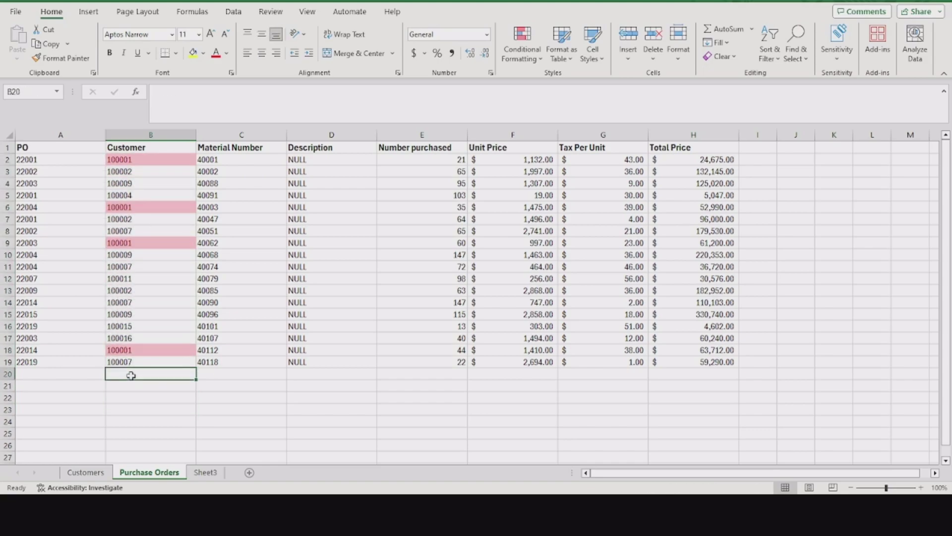
pyautogui.click(205, 472)
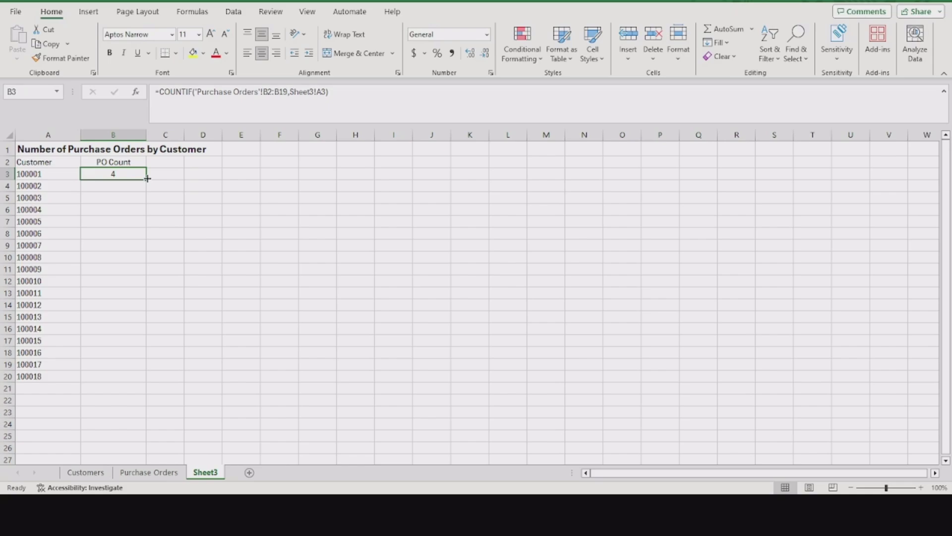
pyautogui.moveTo(147, 178)
pyautogui.mouseDown()
pyautogui.moveTo(147, 189)
pyautogui.moveTo(149, 174)
pyautogui.mouseUp()
# Make B3's COUNTIF range absolute as 'Purchase Orders'!$B$2:$B$19.
pyautogui.click(337, 99)
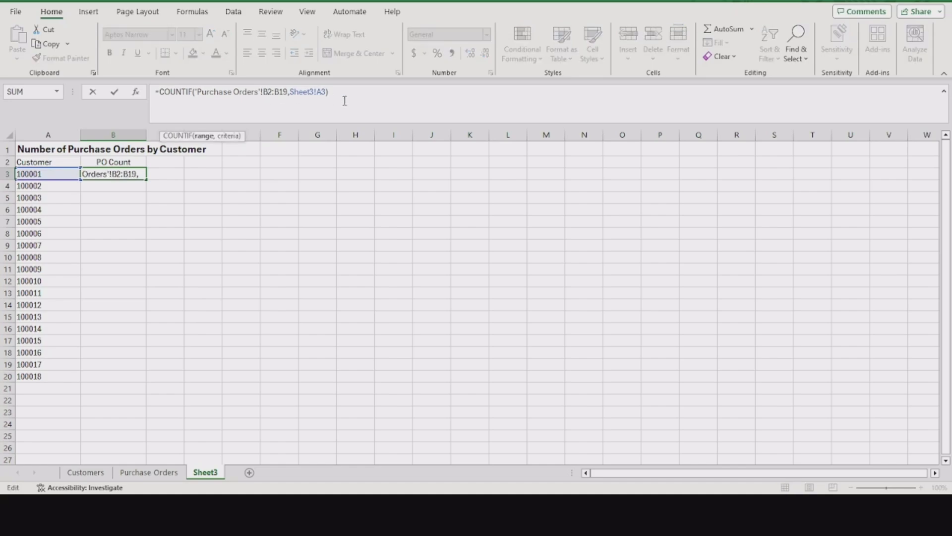
pyautogui.press('Left')
pyautogui.write('$')
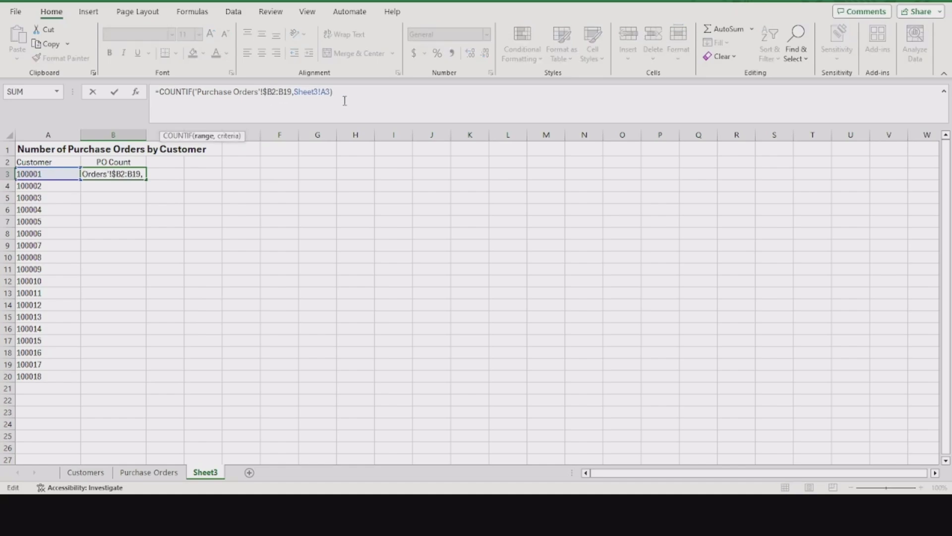
pyautogui.press('Right')
pyautogui.write('$')
pyautogui.press('Right')
pyautogui.press('Right')
pyautogui.write('$')
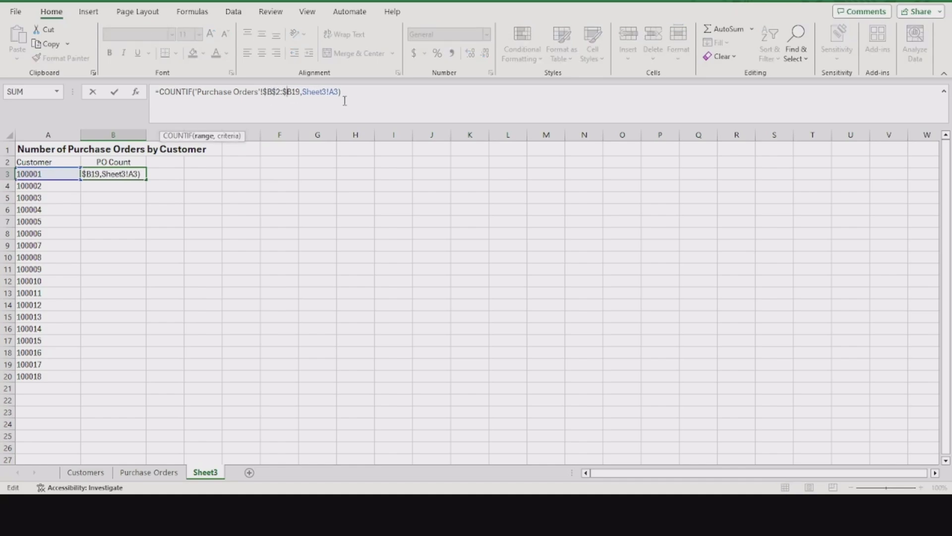
pyautogui.press('Right')
pyautogui.write('$')
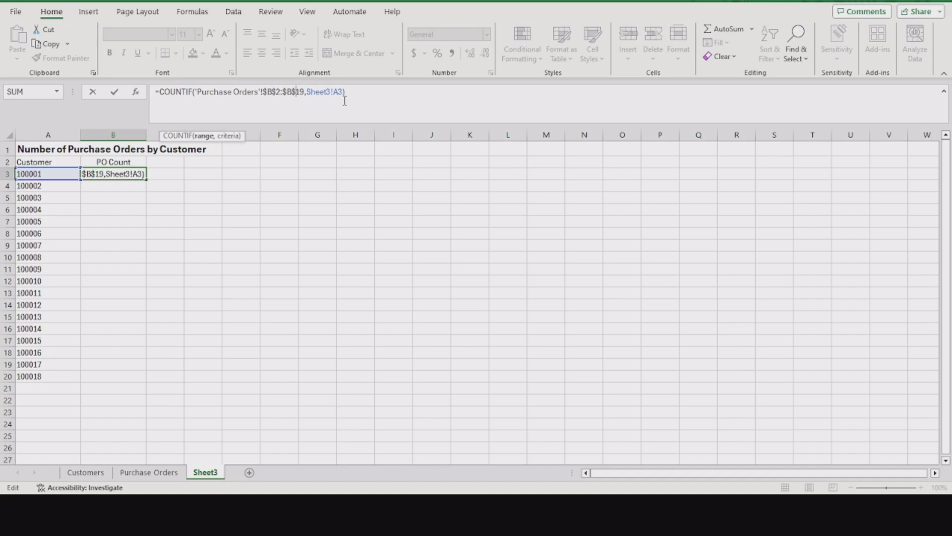
pyautogui.press('Return')
# Fill B3's COUNTIF down to B20 and select the PO Count results B3:B20.
pyautogui.click(115, 173)
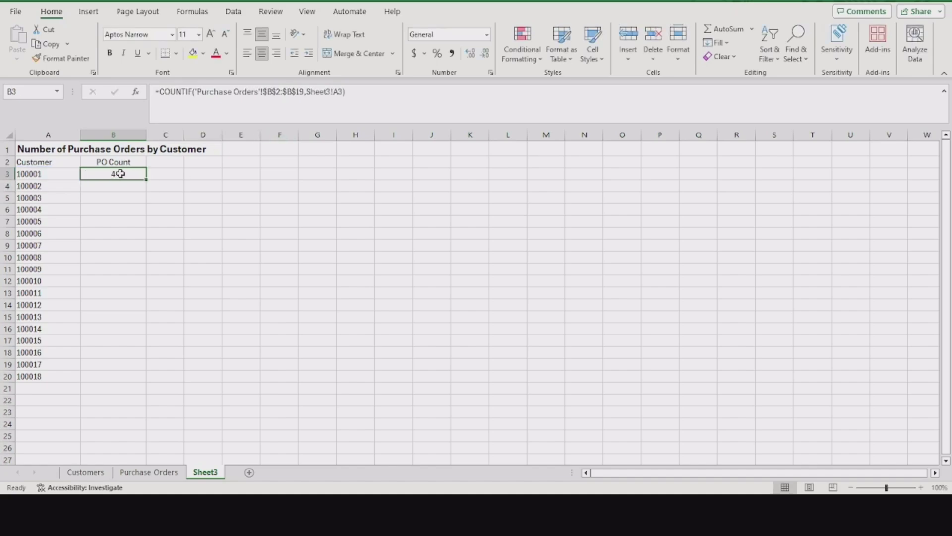
pyautogui.moveTo(146, 179); pyautogui.dragTo(130, 382)
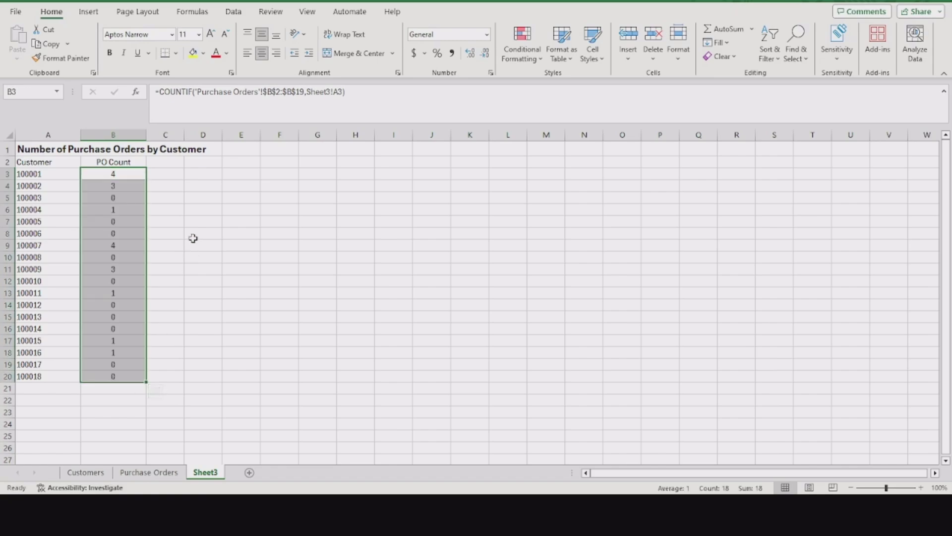
pyautogui.press('Down')
pyautogui.press('Down')
pyautogui.press('Down')
pyautogui.press('Down')
pyautogui.press('Down')
pyautogui.press('Down')
pyautogui.press('Down')
pyautogui.press('Down')
pyautogui.press('Down')
pyautogui.press('Down')
pyautogui.press('Down')
pyautogui.press('Down')
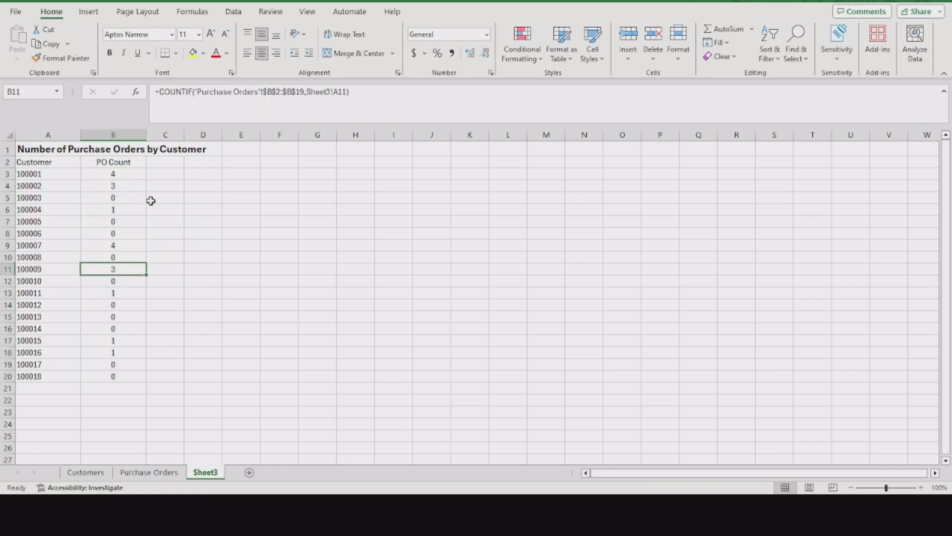
pyautogui.press('Down')
pyautogui.press('Down')
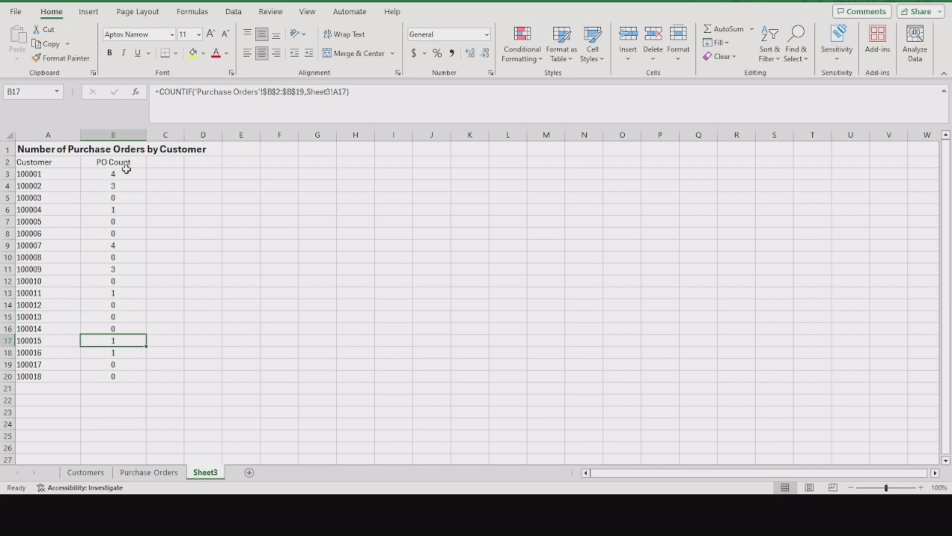
pyautogui.moveTo(119, 172); pyautogui.dragTo(109, 378)
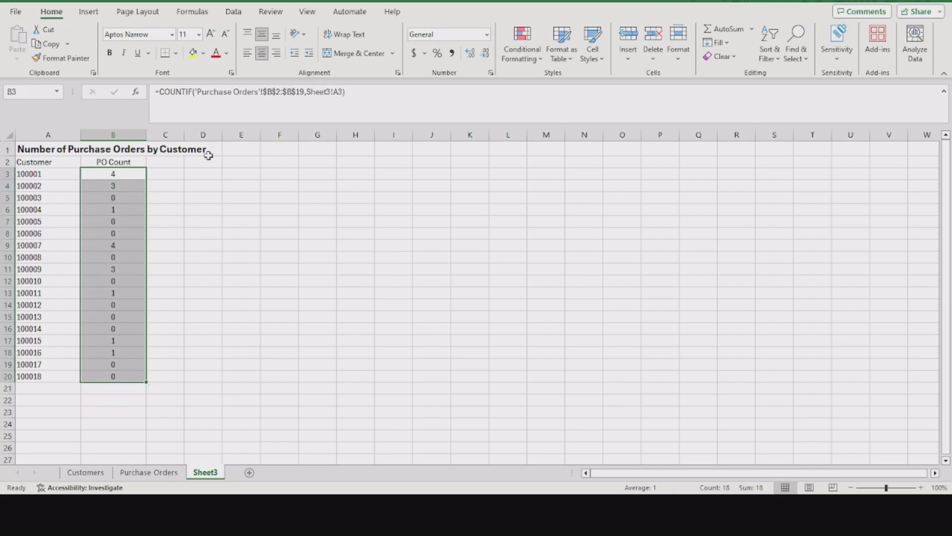
# Add a Greater Than 0 rule with Green Fill and Dark Green Text to B3:B20.
pyautogui.click(533, 60)
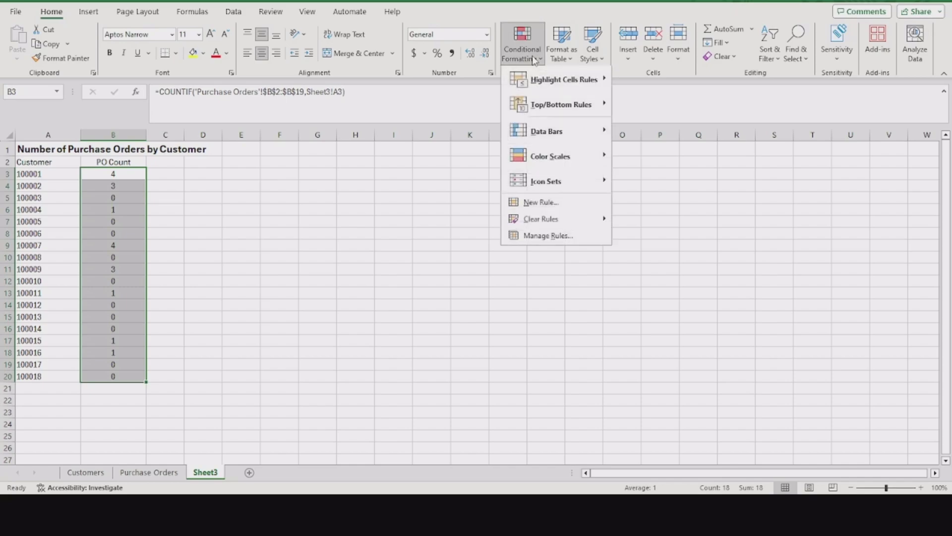
pyautogui.moveTo(600, 74)
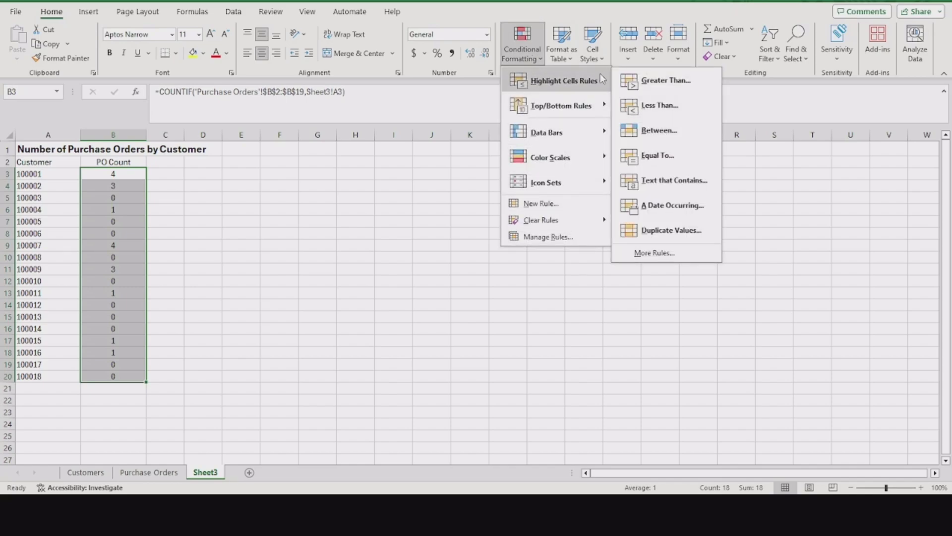
pyautogui.click(639, 82)
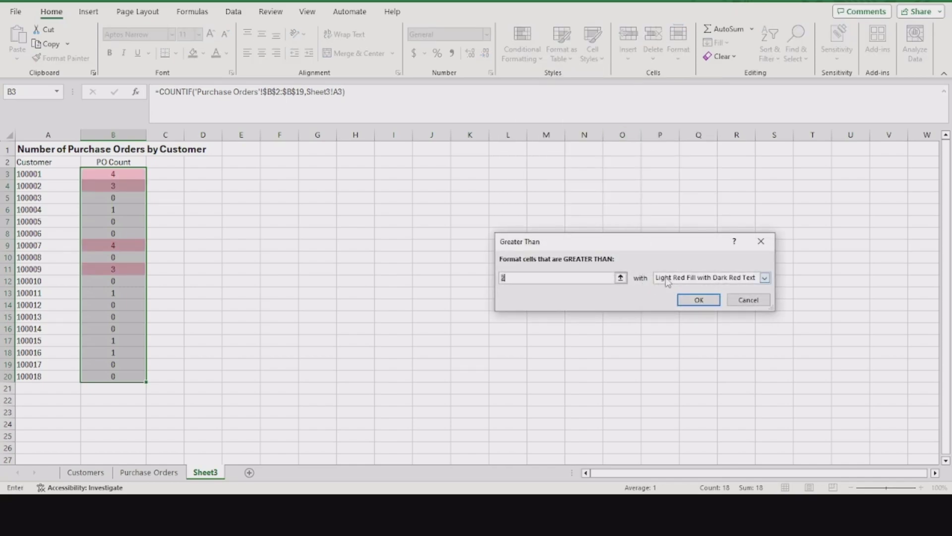
pyautogui.write('0')
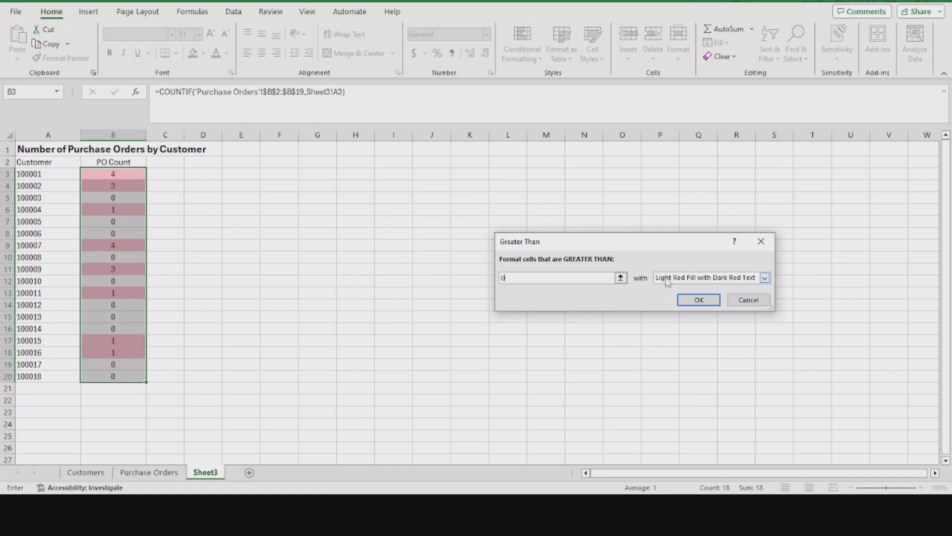
pyautogui.click(765, 278)
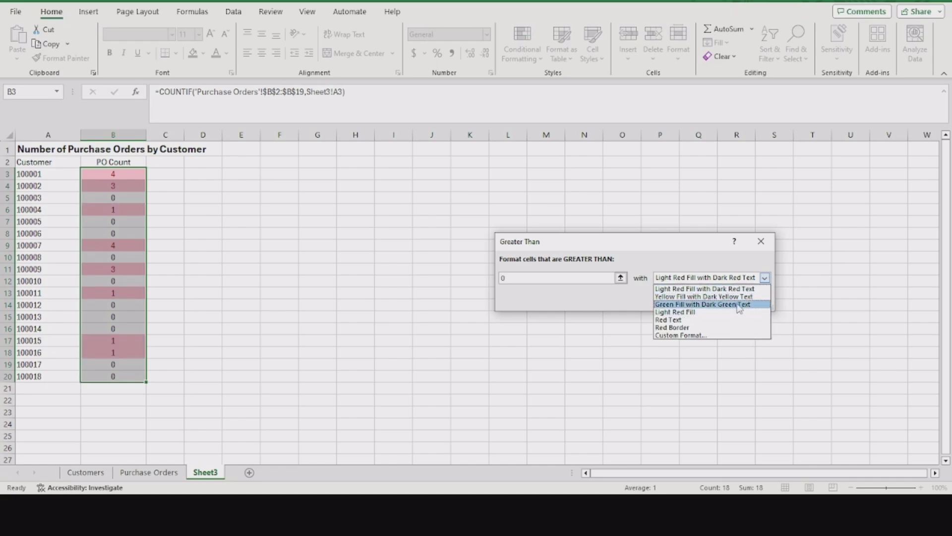
pyautogui.click(733, 304)
pyautogui.click(679, 304)
pyautogui.click(227, 245)
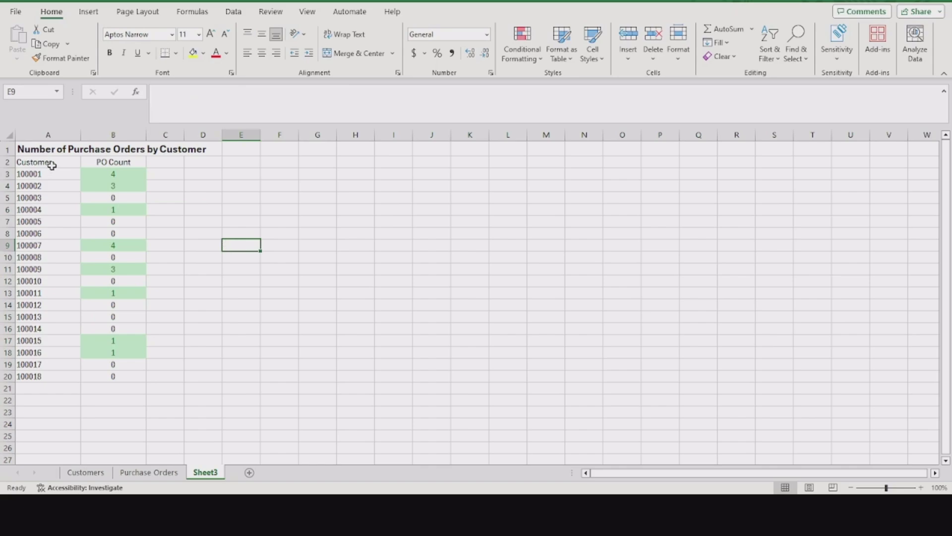
# Sort A2:B20 by PO Count, Largest to Smallest, in the Data Sort dialog, then select B3.
pyautogui.moveTo(47, 164); pyautogui.dragTo(125, 376)
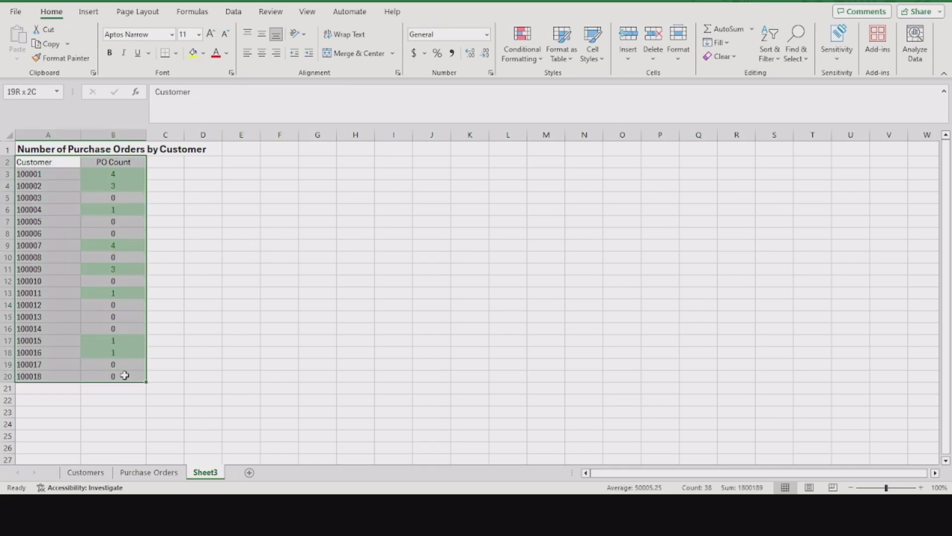
pyautogui.click(233, 11)
pyautogui.click(460, 35)
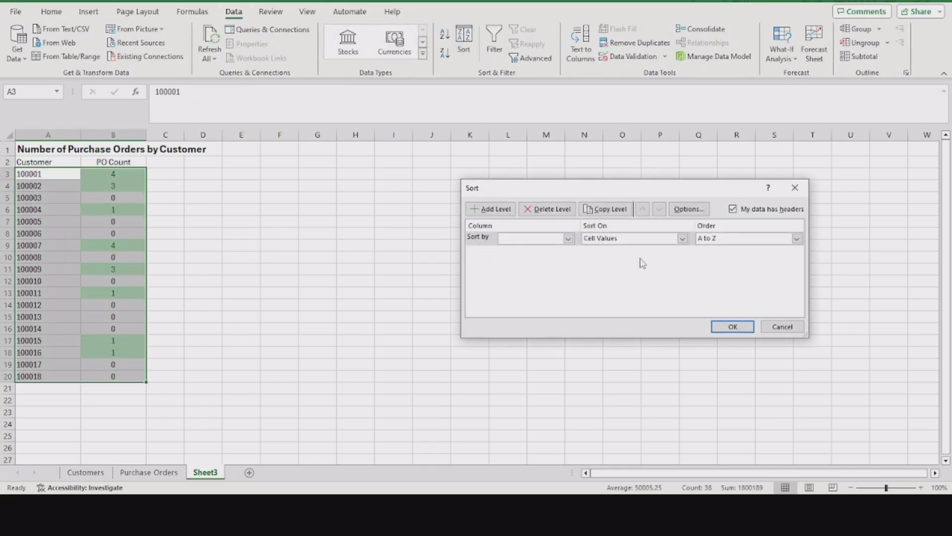
pyautogui.click(568, 238)
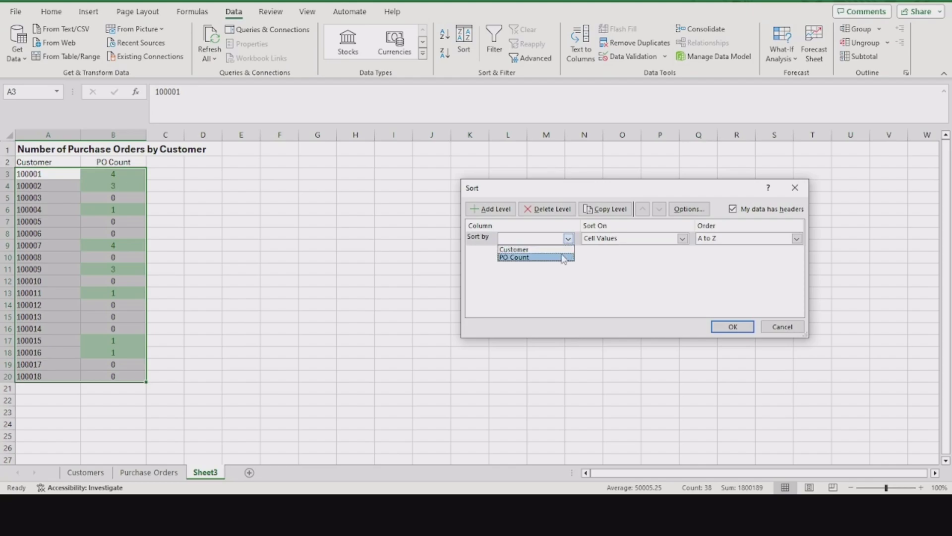
pyautogui.click(564, 257)
pyautogui.click(797, 239)
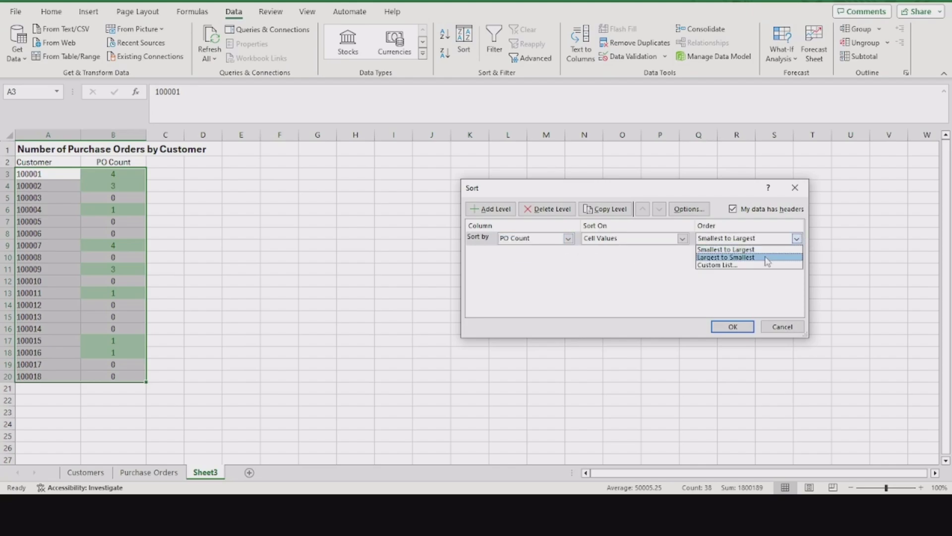
pyautogui.click(764, 261)
pyautogui.click(732, 327)
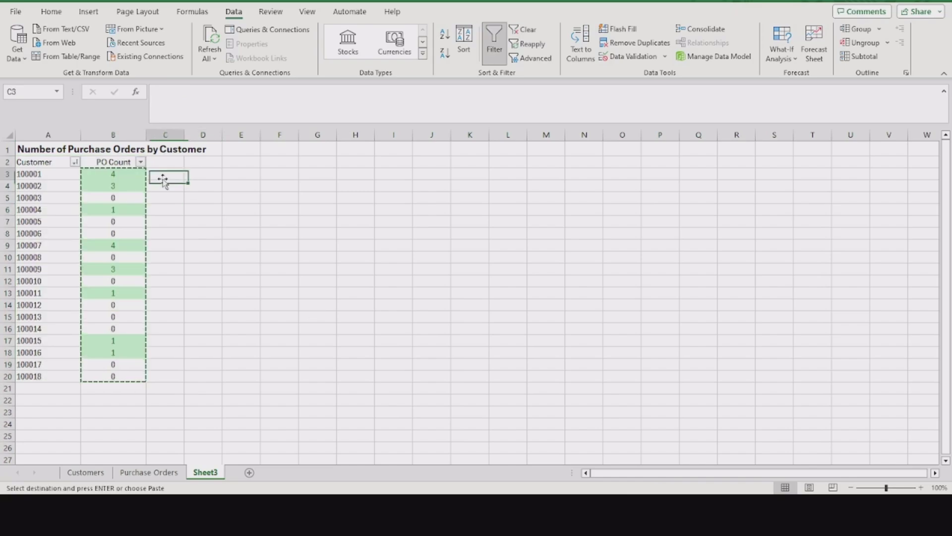
pyautogui.click(196, 179)
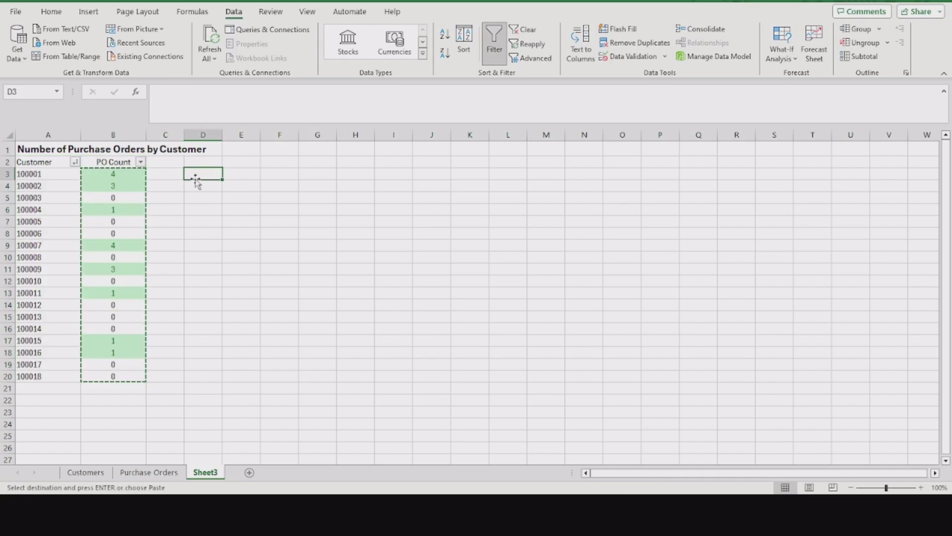
pyautogui.click(237, 173)
pyautogui.click(128, 177)
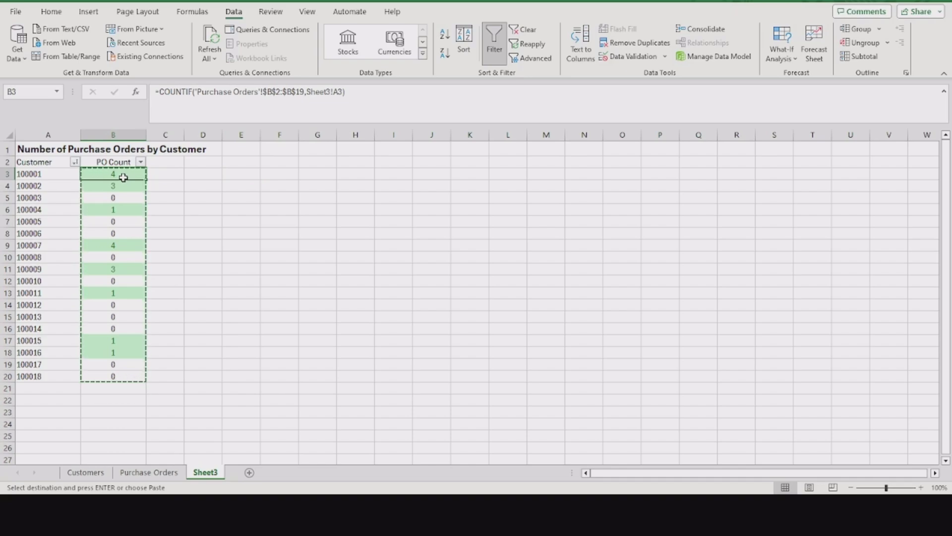
# Paste the PO Count cells B3:B20 as values into C3:C20.
pyautogui.press('Return')
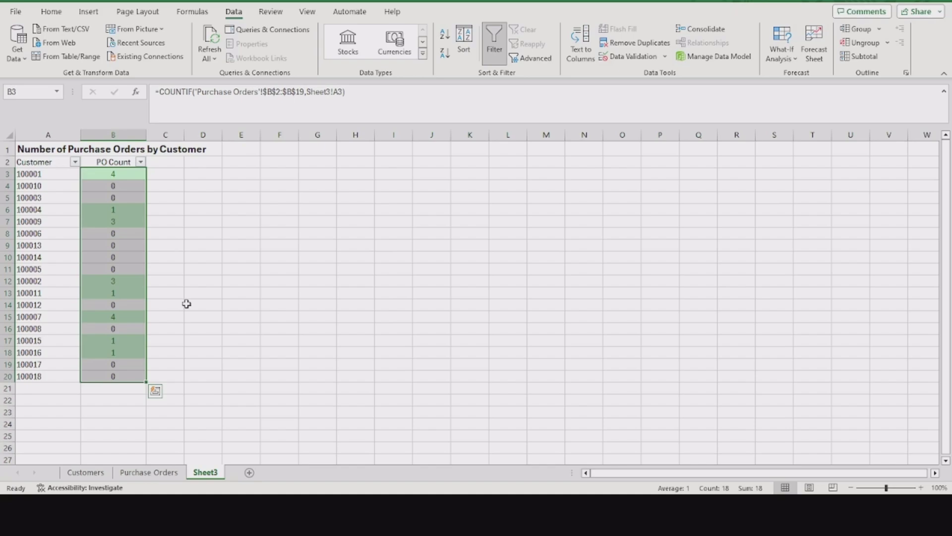
pyautogui.hotkey('ctrl', 'c')
pyautogui.click(168, 179)
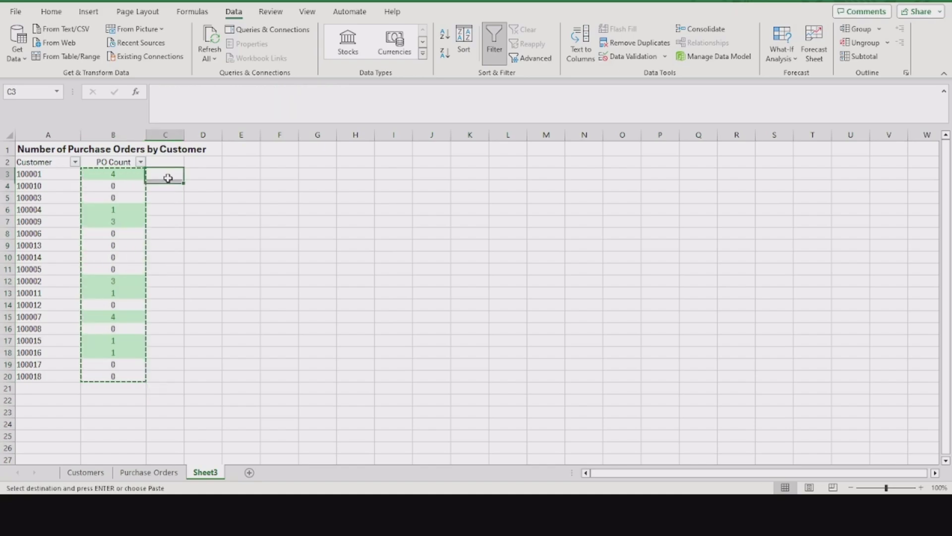
pyautogui.rightClick(168, 179)
pyautogui.click(214, 183)
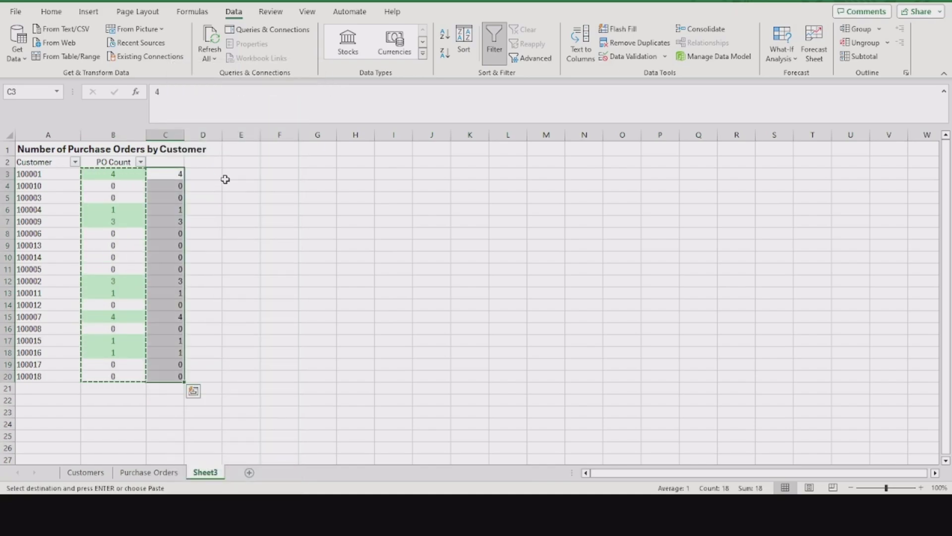
# Paste the C3:C20 values back over B3:B20, replacing the COUNTIF formulas.
pyautogui.click(225, 175)
pyautogui.click(176, 175)
pyautogui.moveTo(176, 174); pyautogui.dragTo(170, 373)
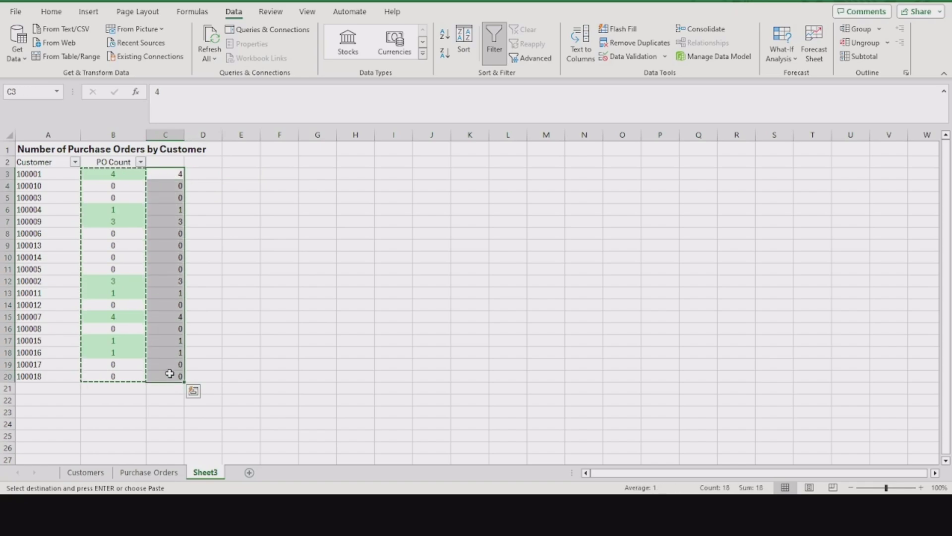
pyautogui.hotkey('ctrl', 'c')
pyautogui.moveTo(106, 176); pyautogui.dragTo(121, 380)
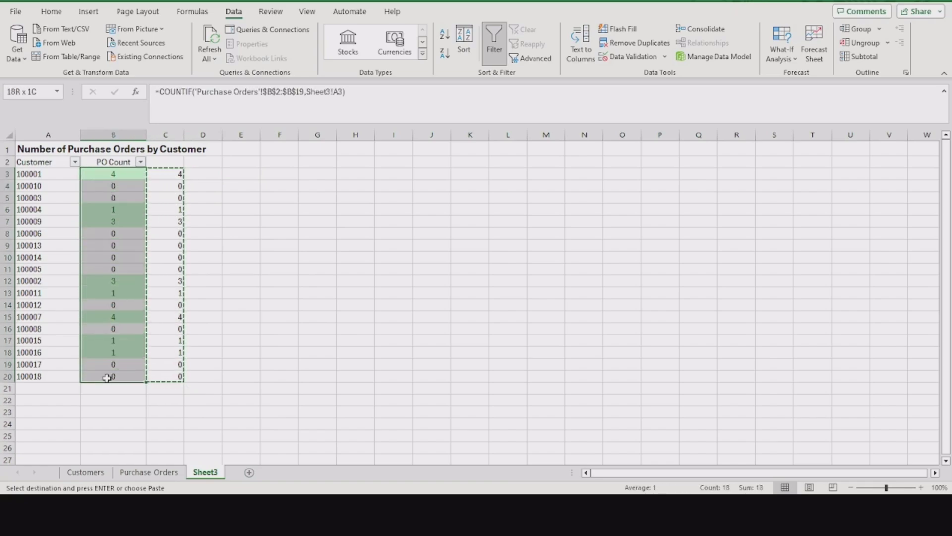
pyautogui.rightClick(122, 380)
pyautogui.click(170, 188)
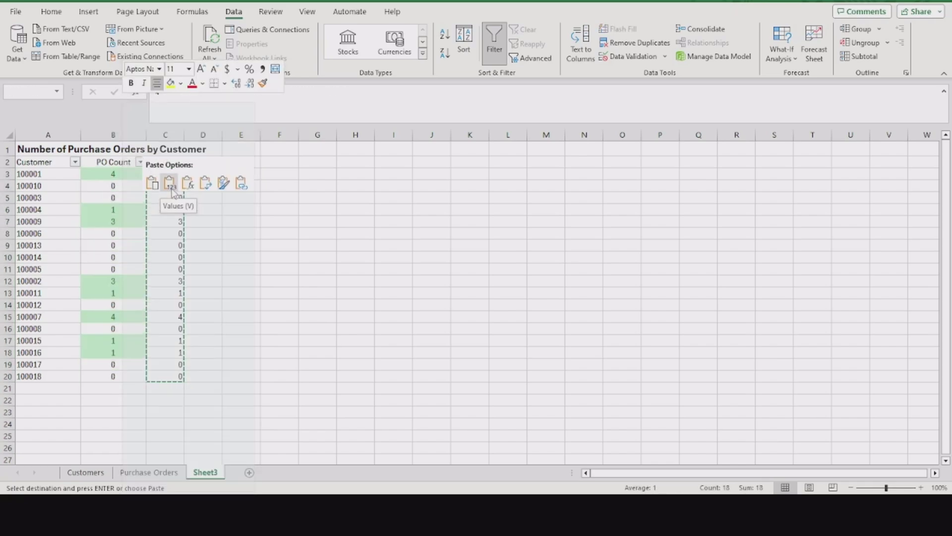
# Delete the temporary helper values in C3:C20.
pyautogui.click(221, 188)
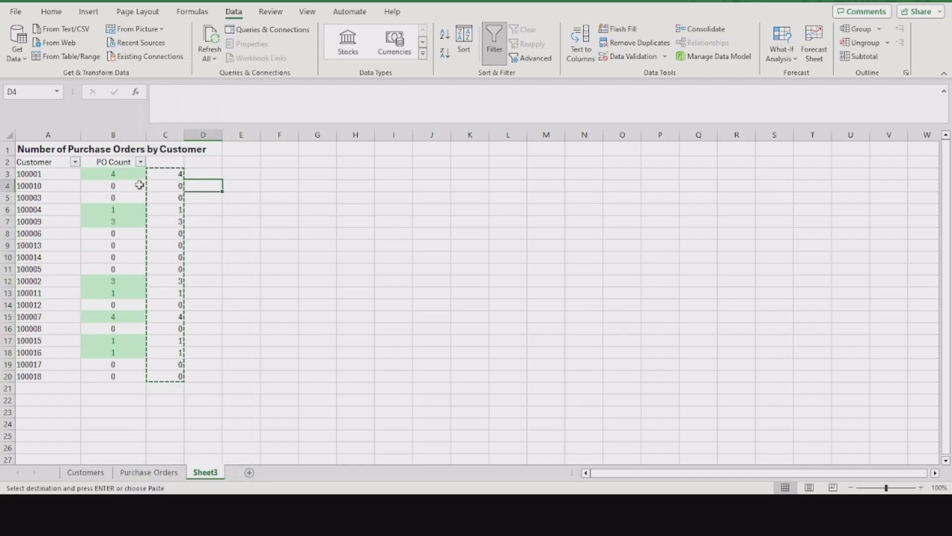
pyautogui.moveTo(171, 175); pyautogui.dragTo(172, 372)
pyautogui.press('Delete')
pyautogui.click(242, 240)
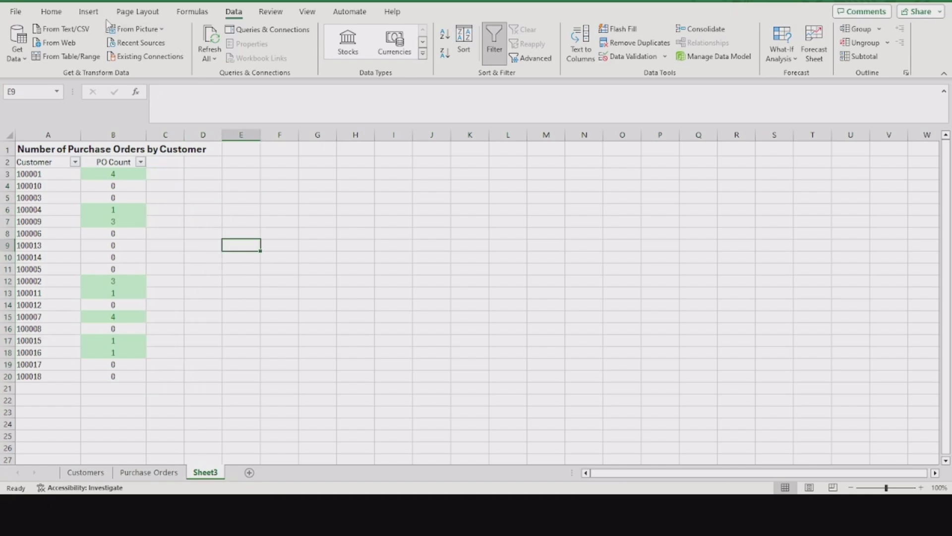
# Sort PO Count from largest to smallest using its filter dropdown.
pyautogui.click(55, 12)
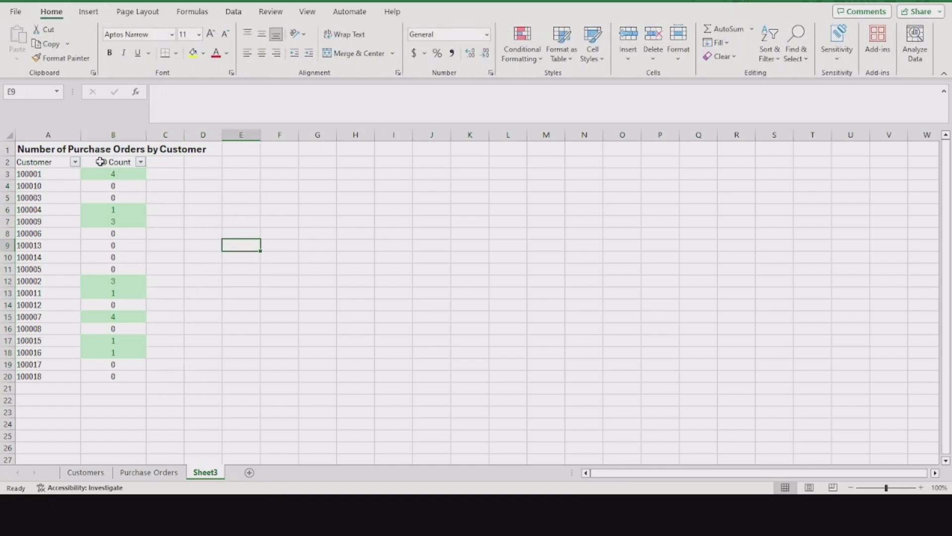
pyautogui.click(141, 163)
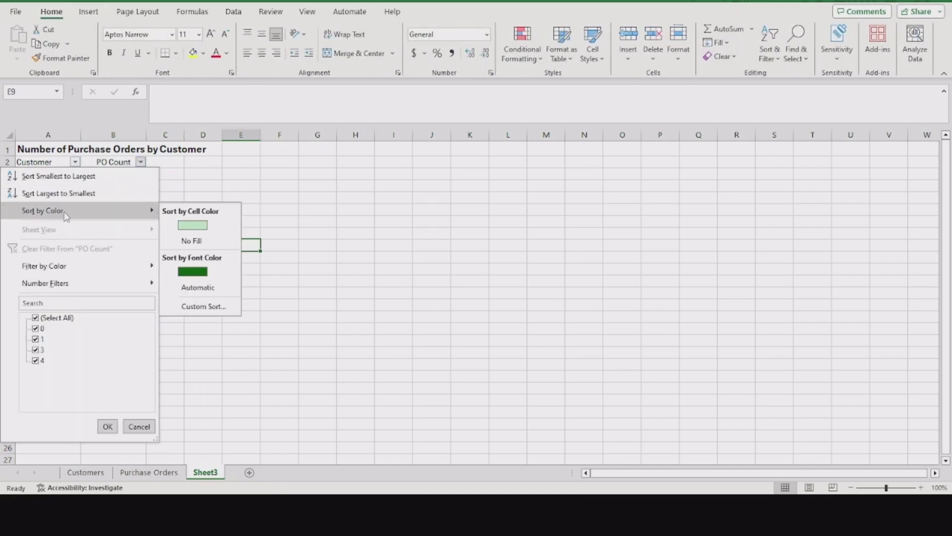
pyautogui.click(65, 193)
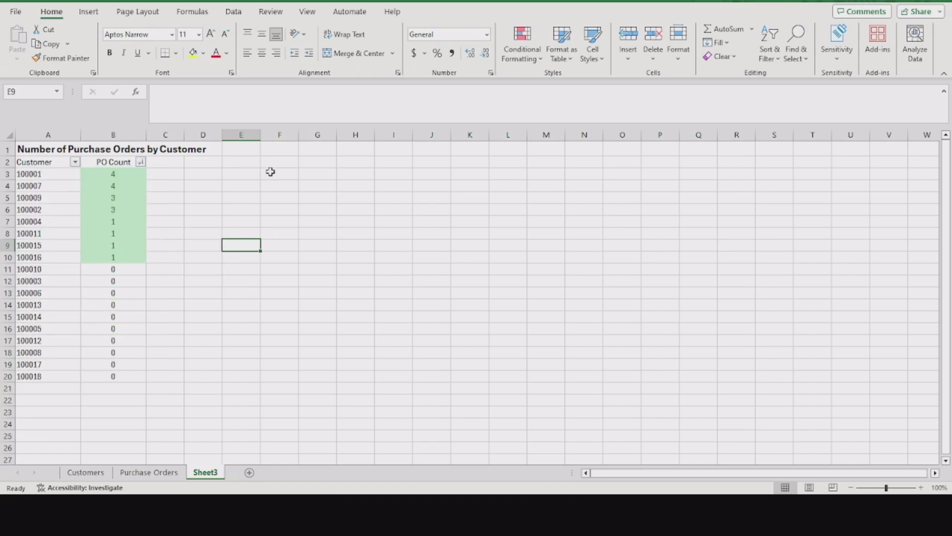
pyautogui.click(249, 183)
# In C3 beside customer 100001, begin a formula with =COUNTIF( from autocomplete.
pyautogui.press('Up')
pyautogui.press('Left')
pyautogui.press('Left')
pyautogui.press('Left')
pyautogui.click(160, 172)
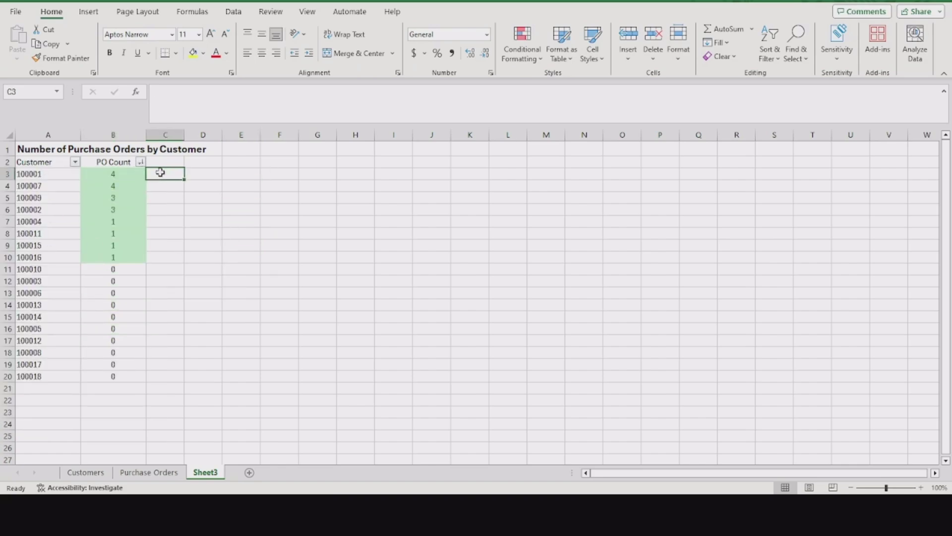
pyautogui.write('=countif')
pyautogui.press('Tab')
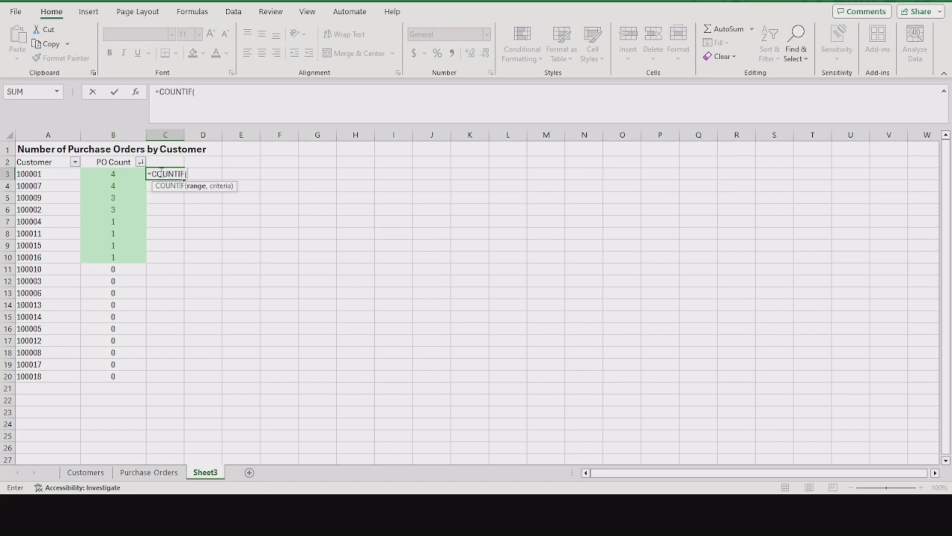